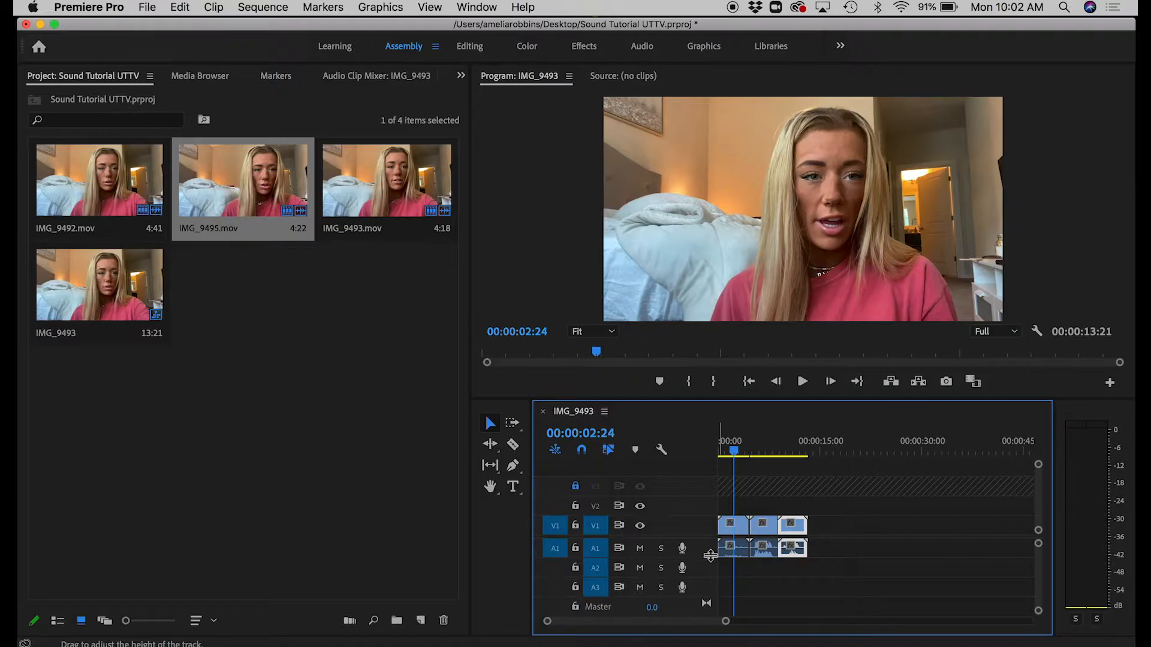
Enlarge the Audio 1 track so its waveforms are readable and play the start of the IMG_9492.mov clip to check its level
drag(708, 556, 709, 592)
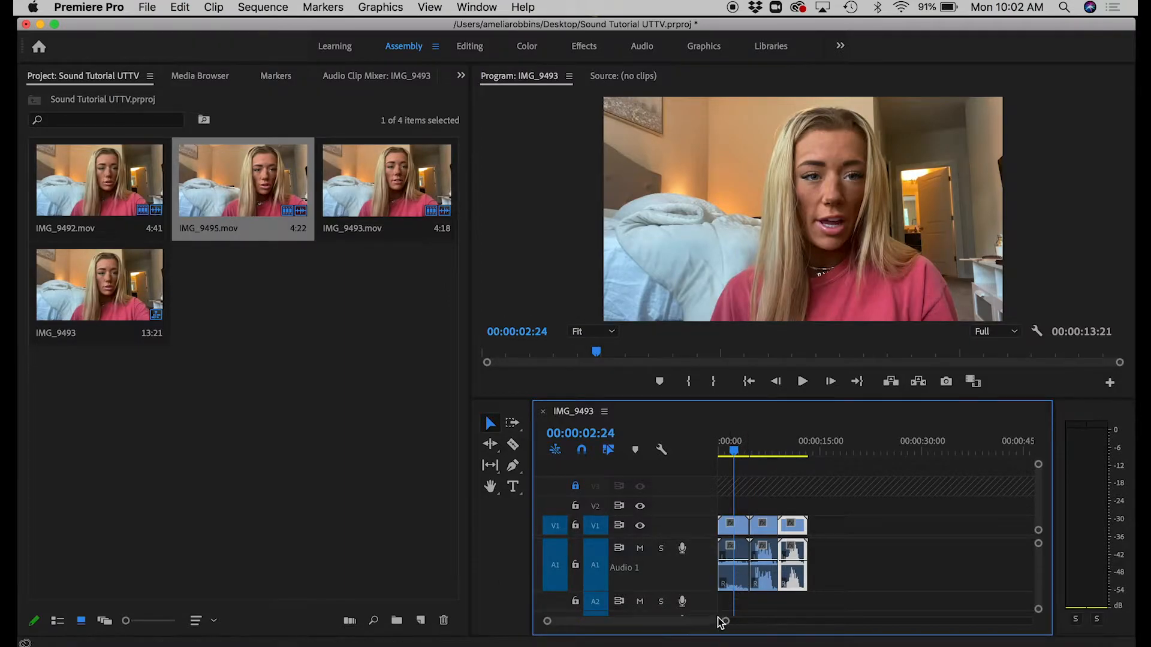
drag(726, 623, 701, 605)
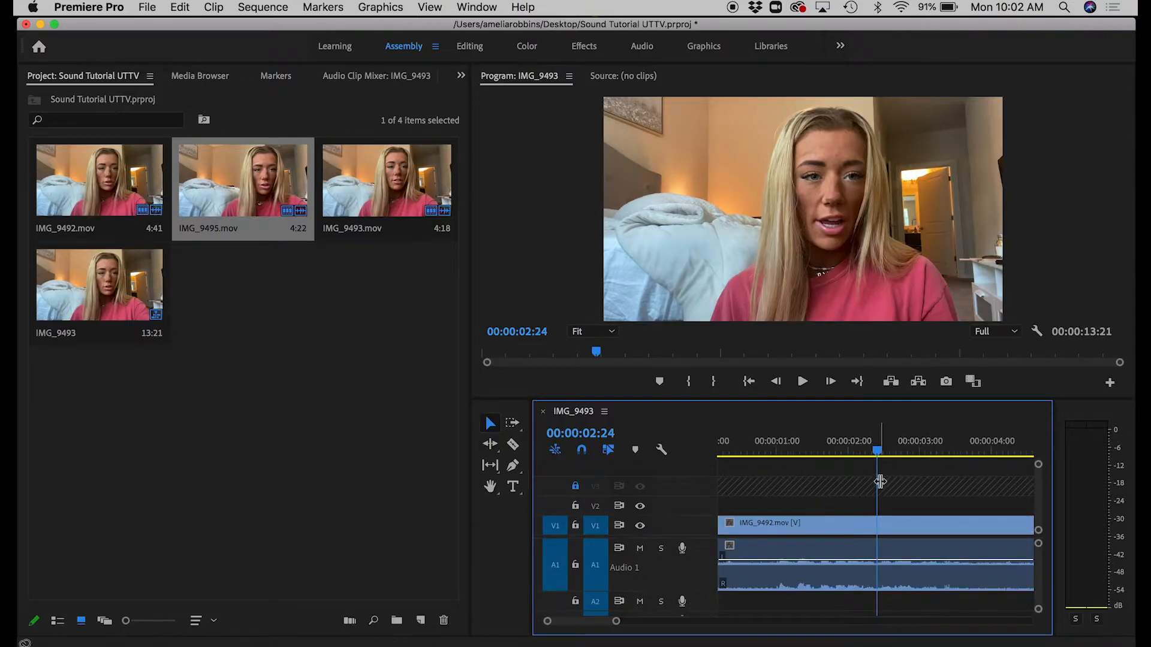
drag(878, 450, 947, 538)
scroll(912, 561, down, 2)
scroll(912, 561, up, 2)
drag(950, 449, 727, 464)
drag(646, 474, 655, 471)
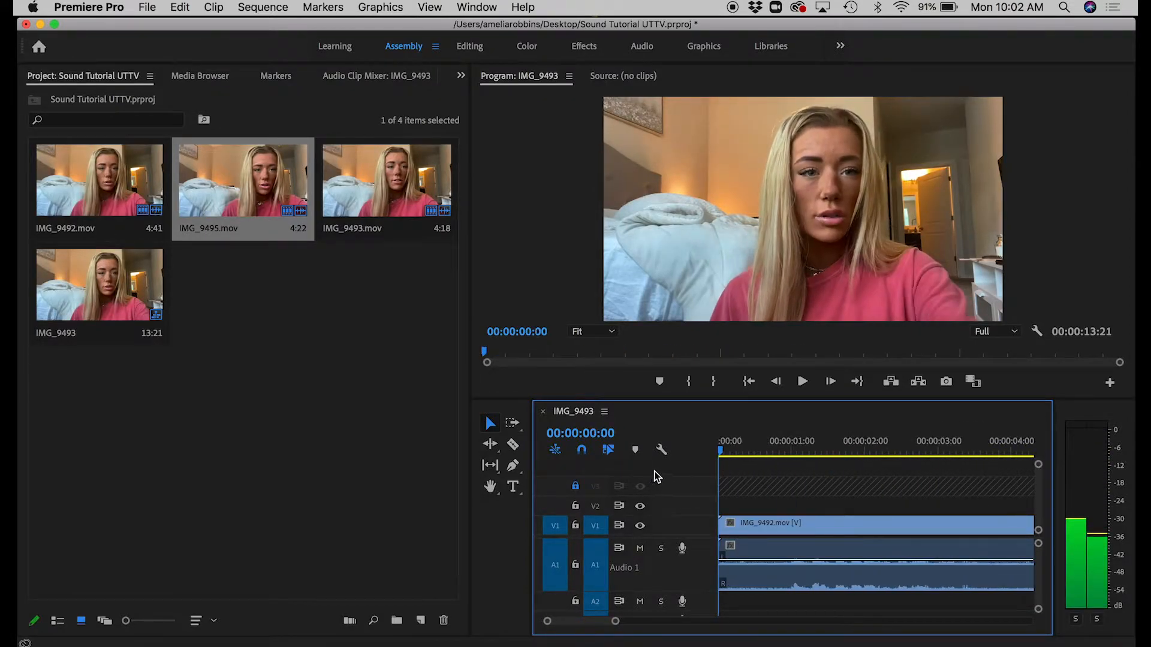
mouse_move(731, 485)
mouse_down()
mouse_move(750, 495)
mouse_move(739, 491)
mouse_up()
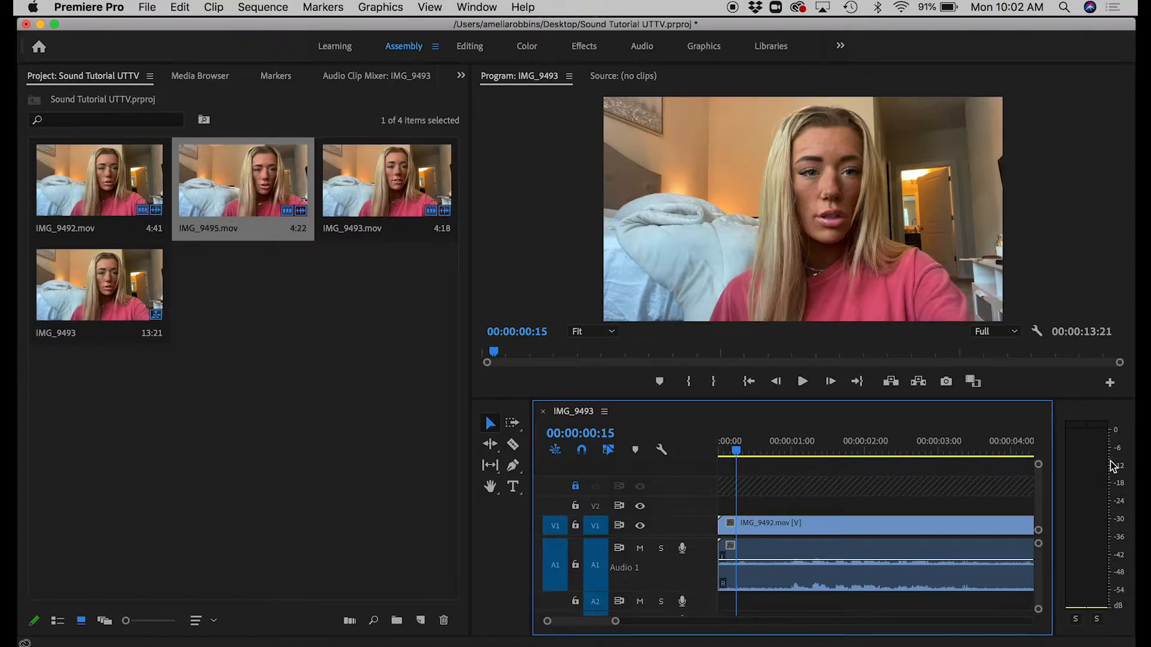
Raise the volume level of the IMG_9492.mov clip on Audio 1 close to its maximum and play it back
click(813, 560)
drag(812, 560, 814, 544)
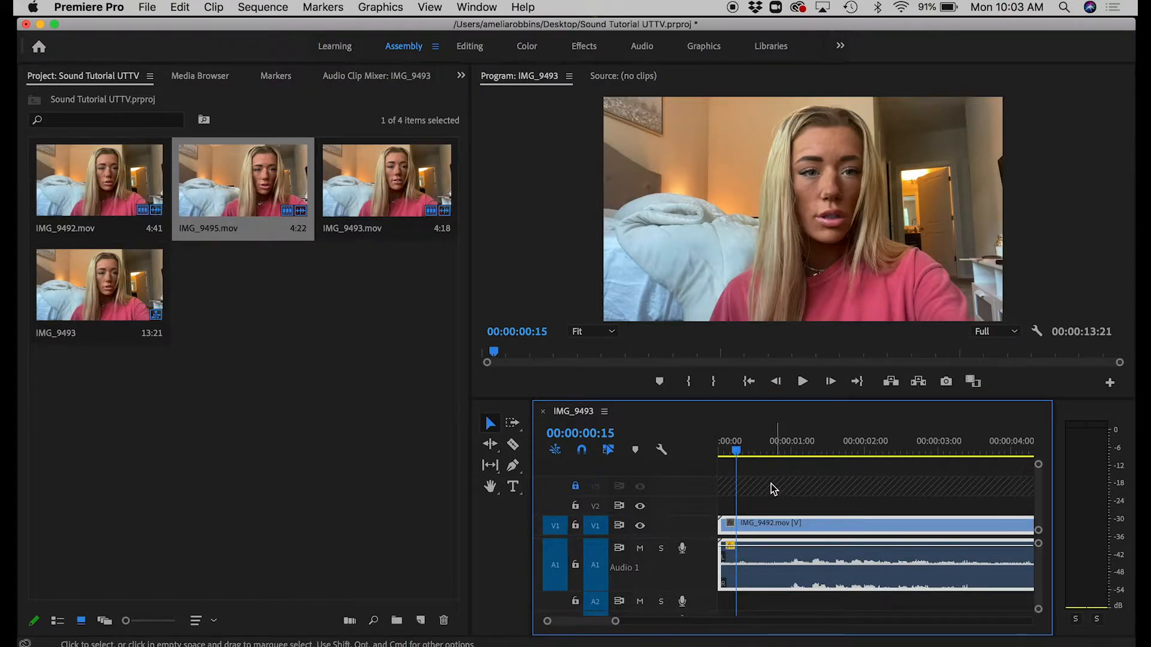
click(802, 381)
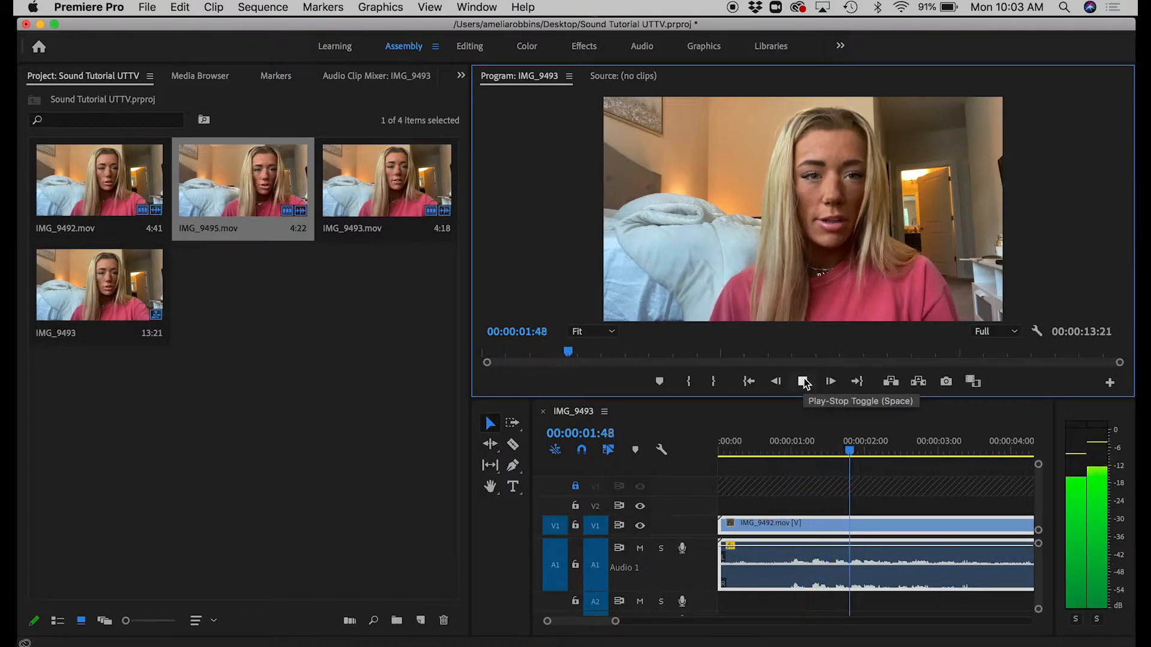
click(803, 382)
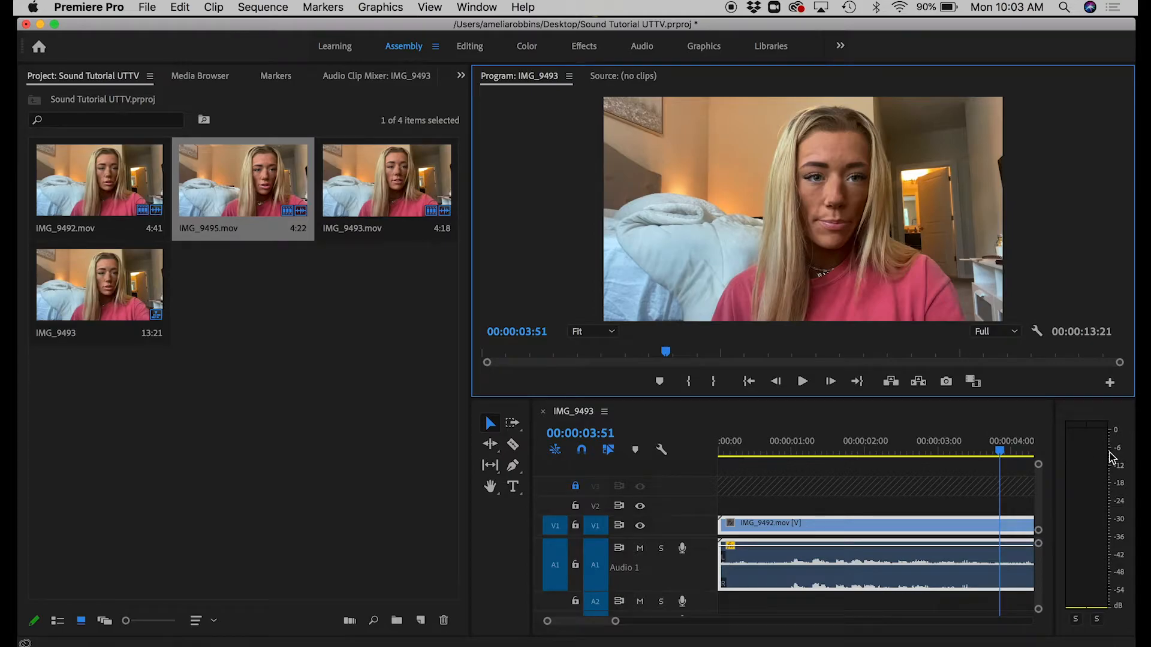
Return to the start of the IMG_9492.mov clip, lower its volume level on Audio 1, and play it back
drag(1000, 451, 757, 497)
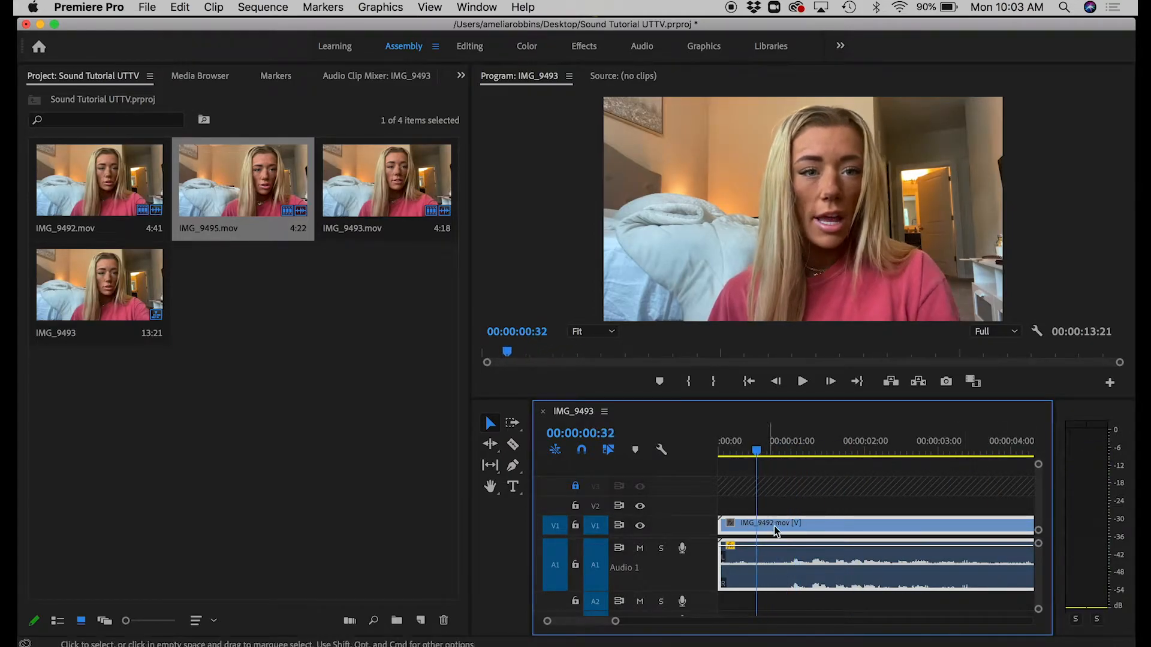
drag(788, 544, 789, 556)
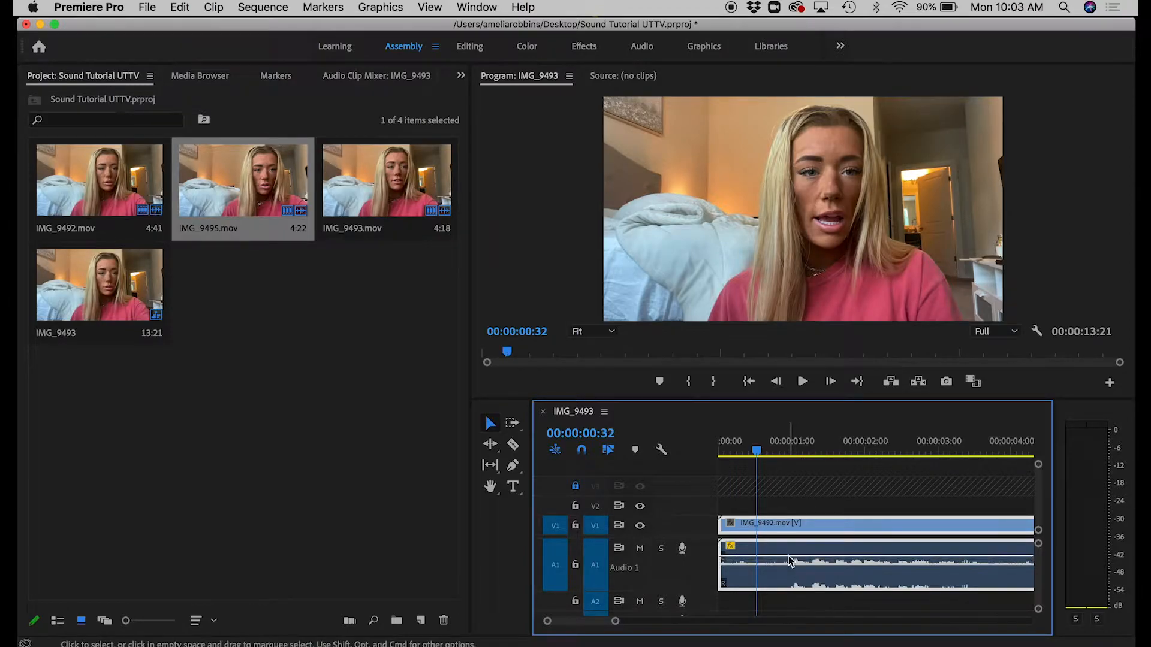
click(803, 381)
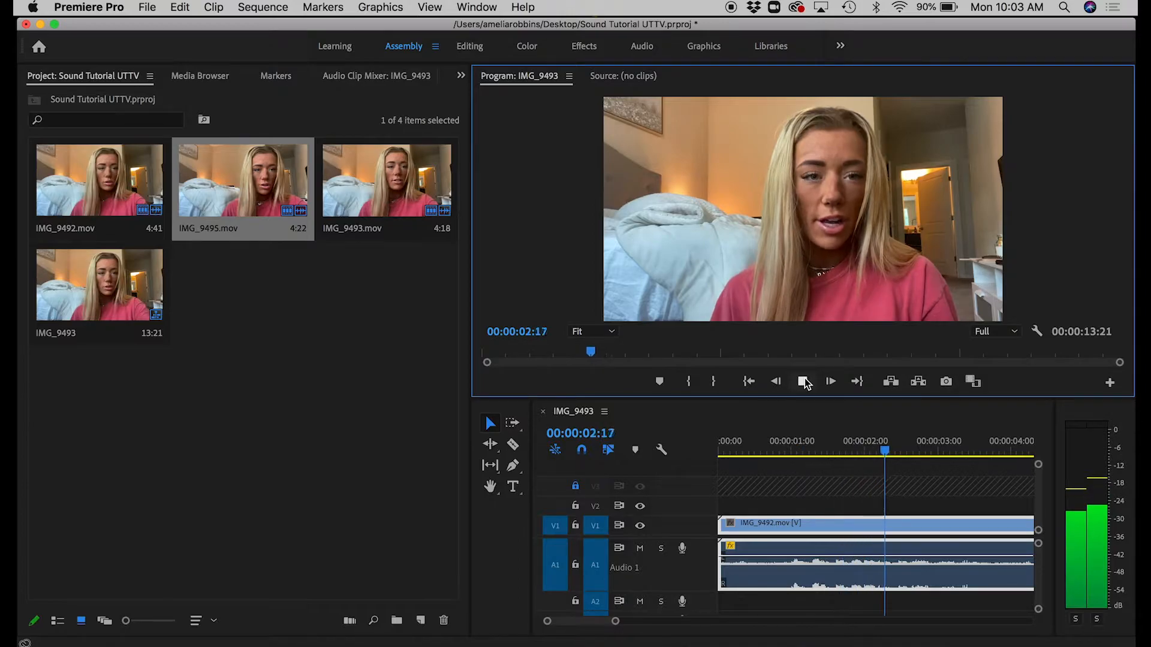
click(803, 382)
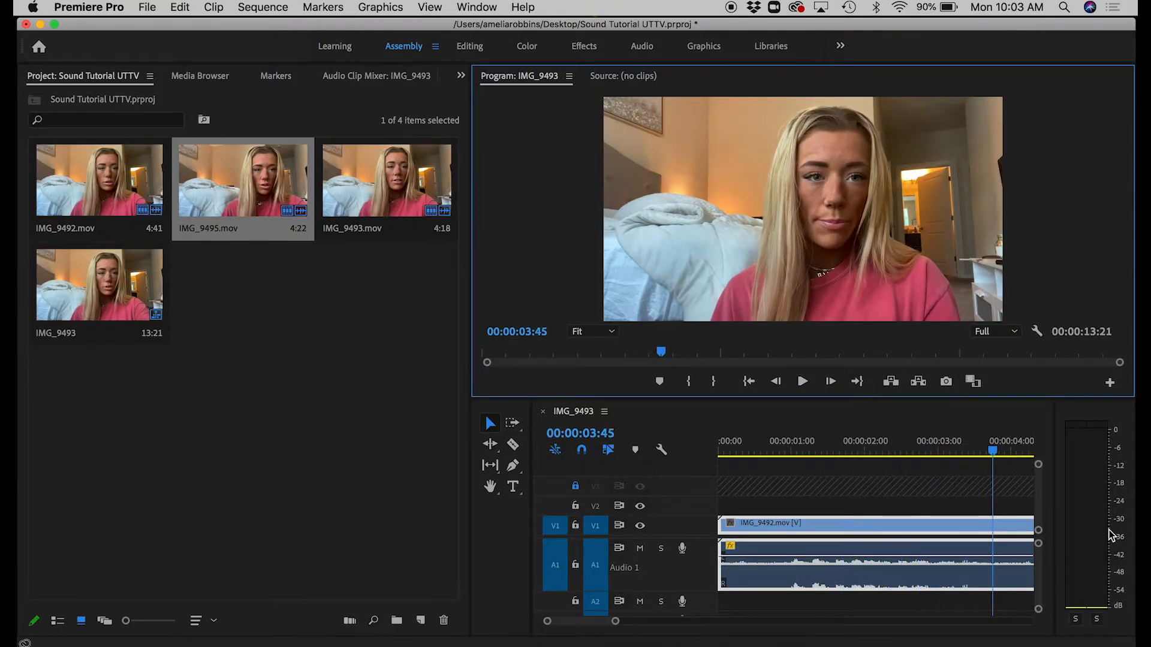
Raise the volume level of the IMG_9492.mov clip back up close to its maximum and listen to it from about 1 second
drag(993, 450, 801, 451)
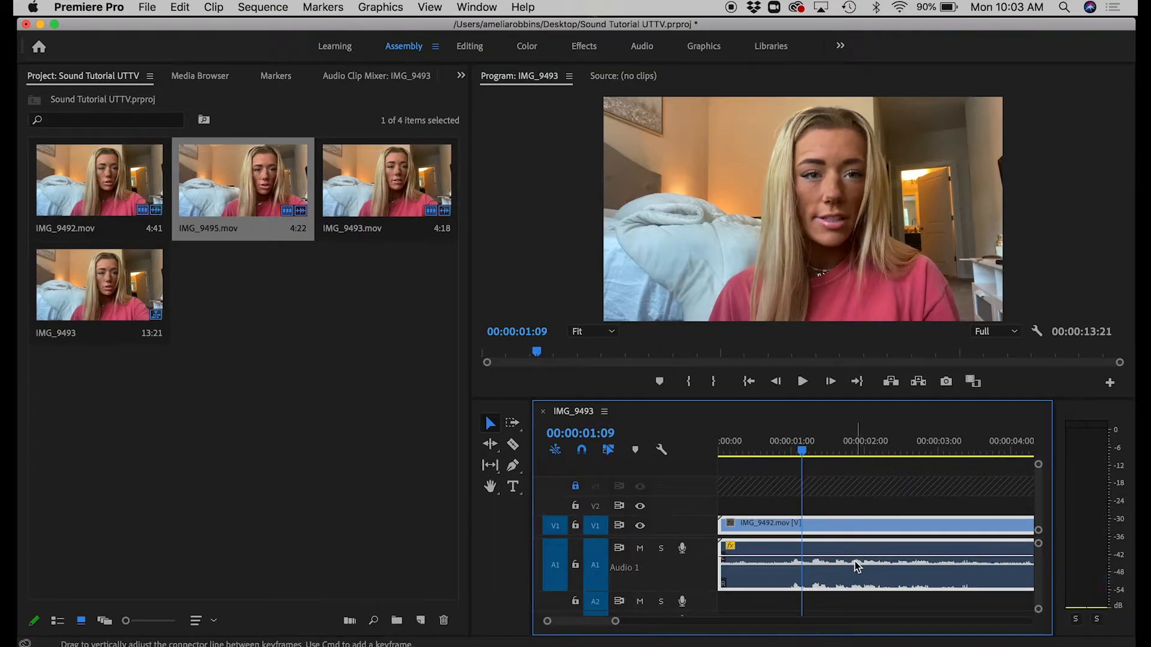
drag(851, 551, 851, 543)
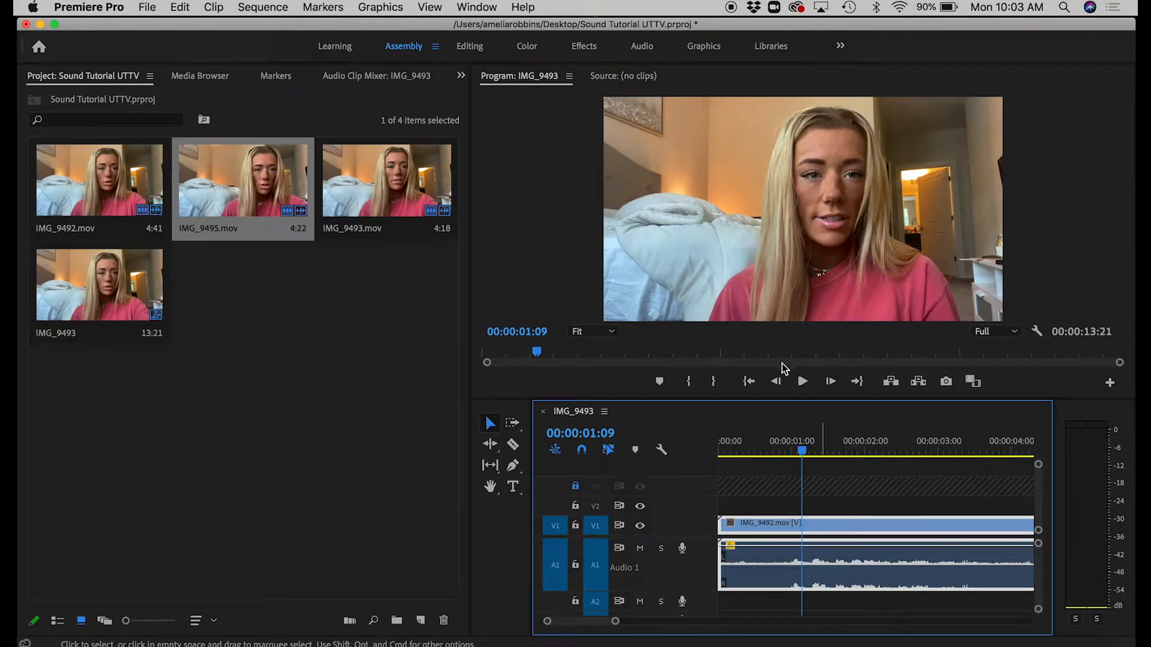
click(802, 382)
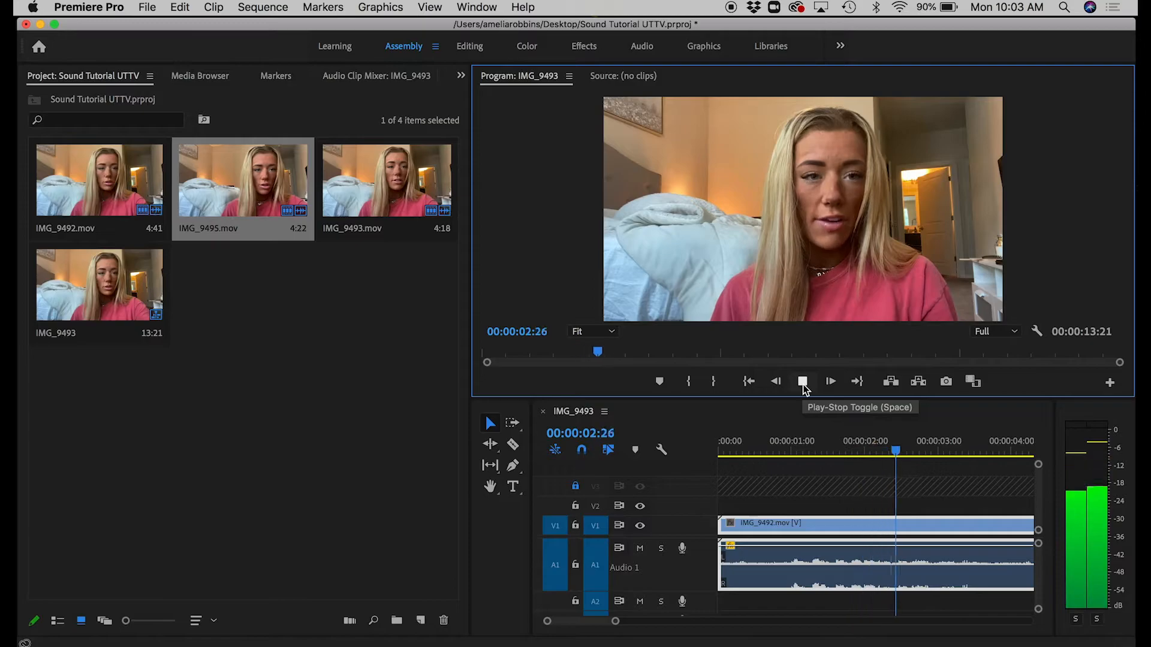
click(802, 381)
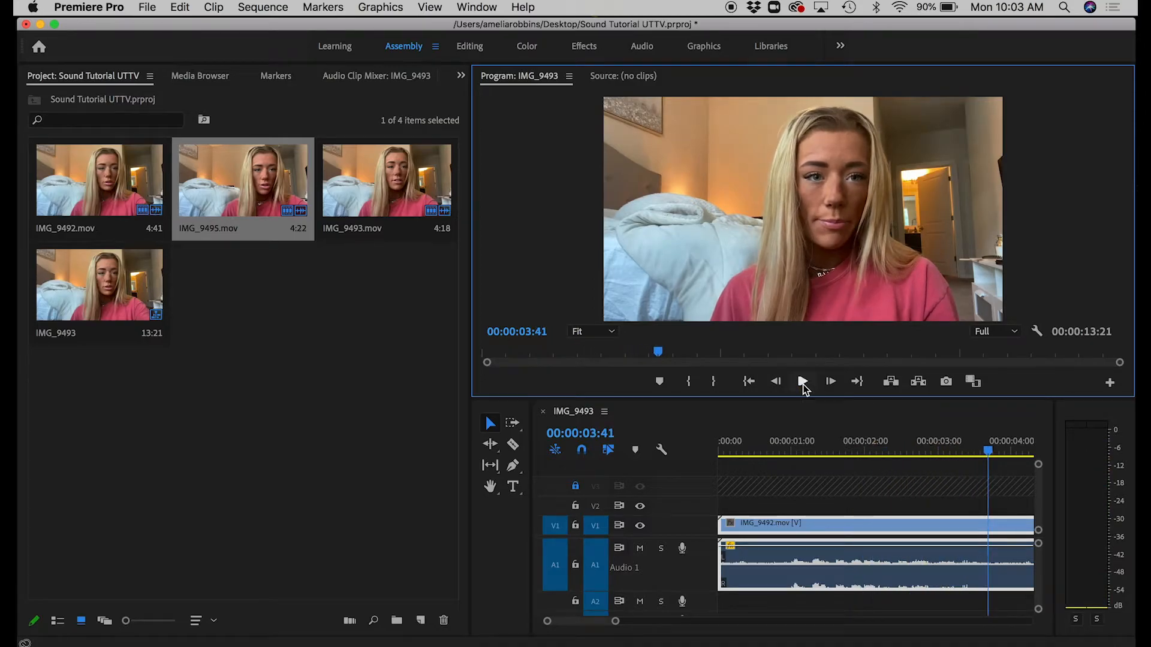
Adjust the audio gain of the IMG_9492.mov clip by 4 dB
right_click(841, 565)
right_click(841, 564)
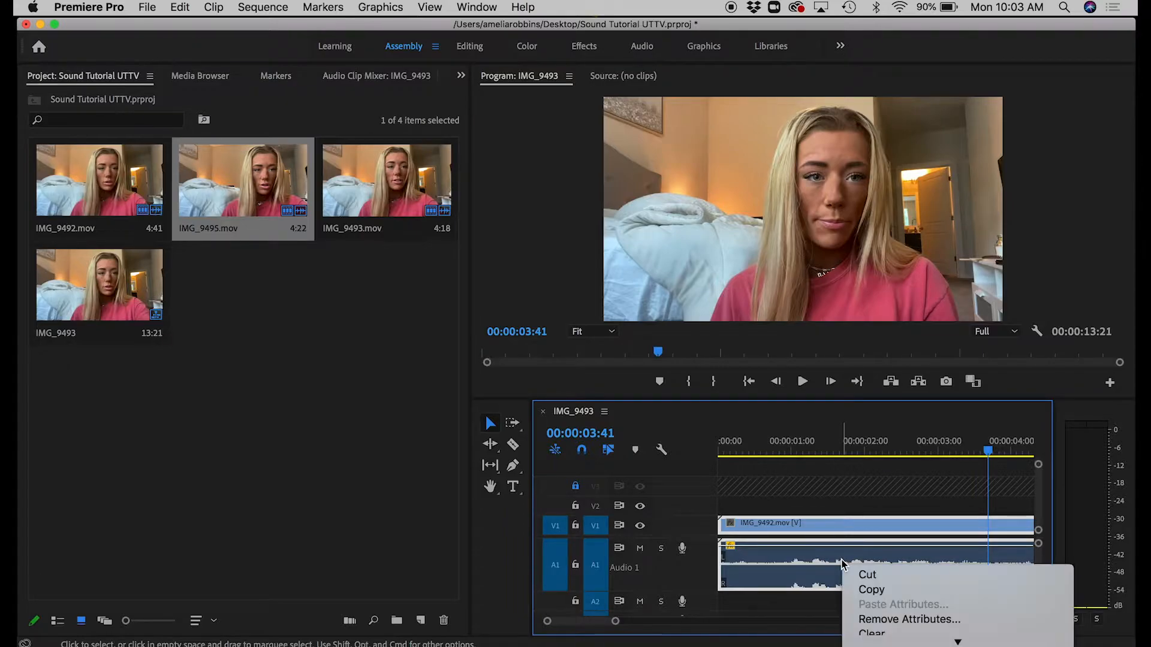
scroll(882, 604, down, 10)
scroll(882, 603, down, 5)
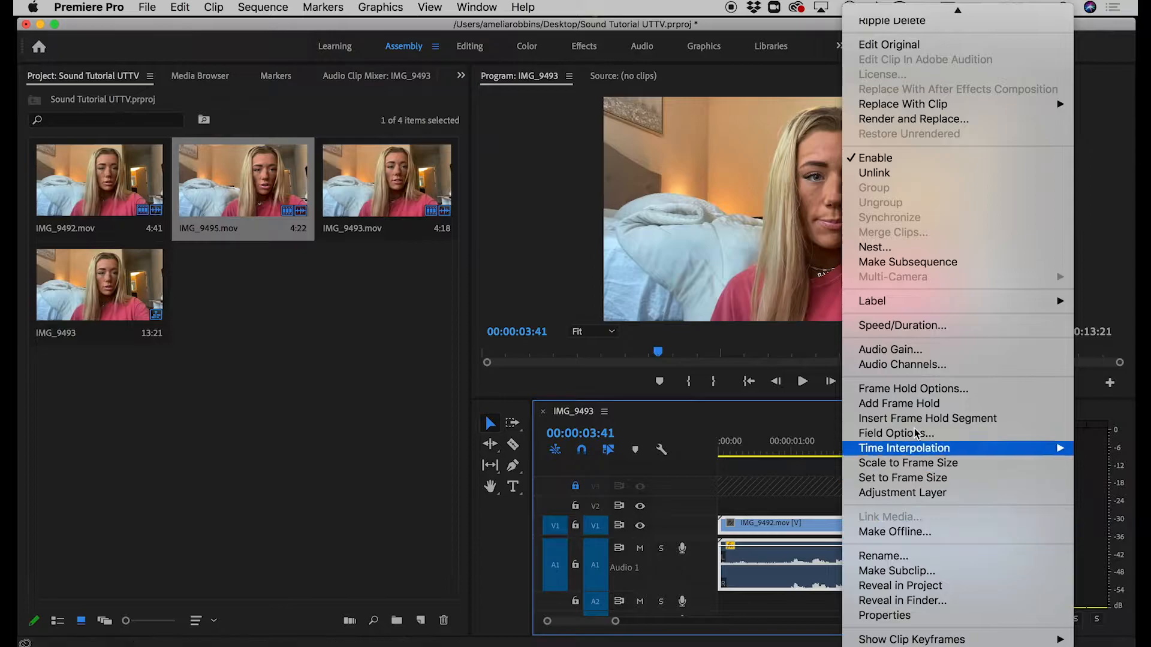
click(909, 350)
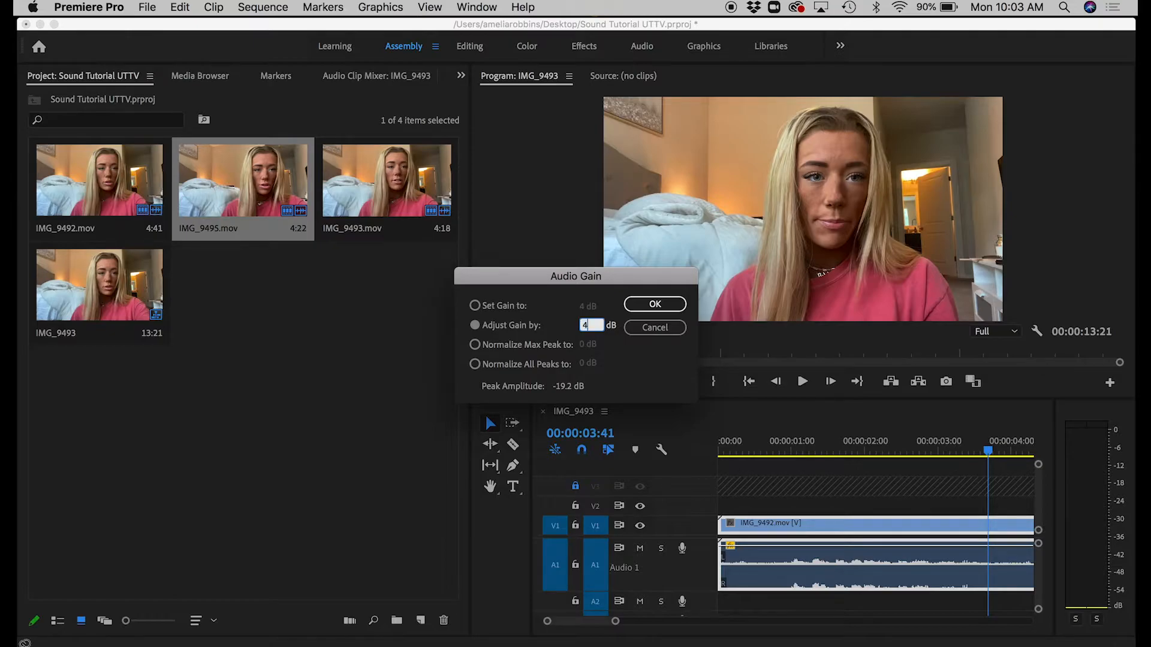
click(650, 307)
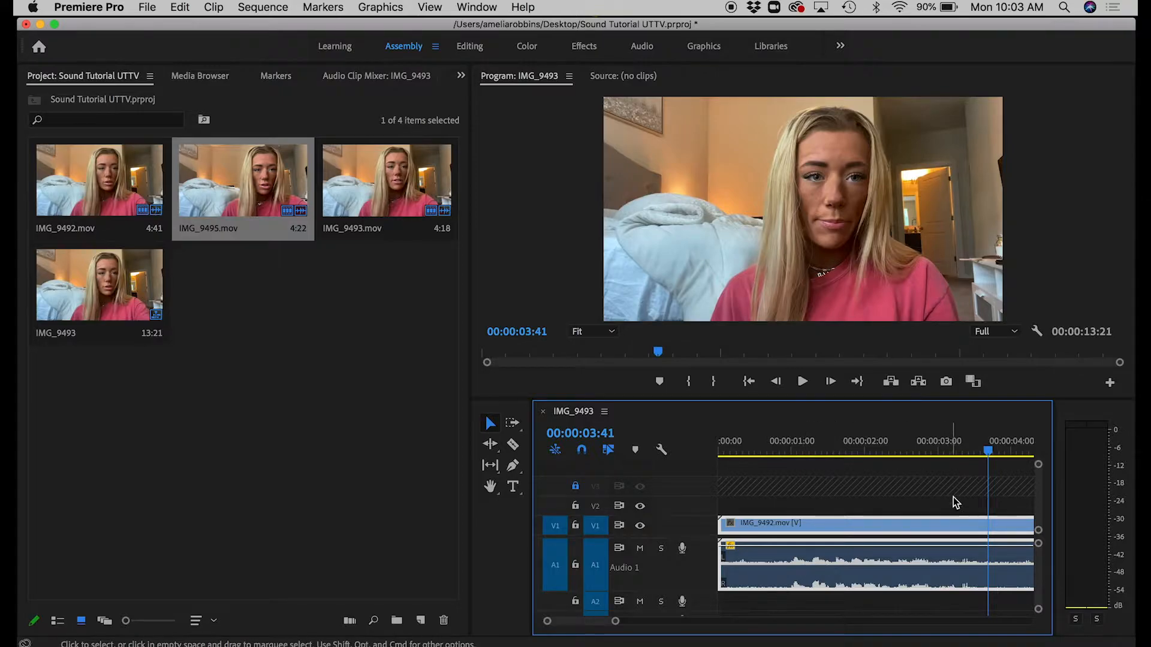
Play the boosted IMG_9492.mov clip against the audio meters and lower its volume level slightly
drag(984, 454, 783, 468)
click(804, 381)
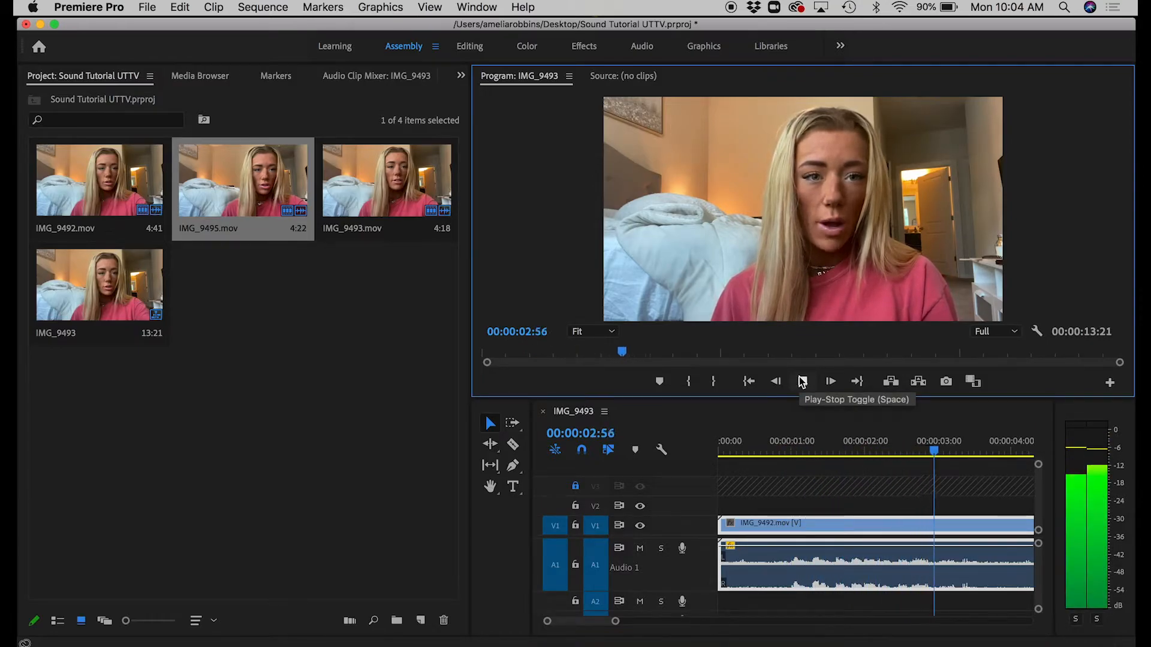
click(802, 381)
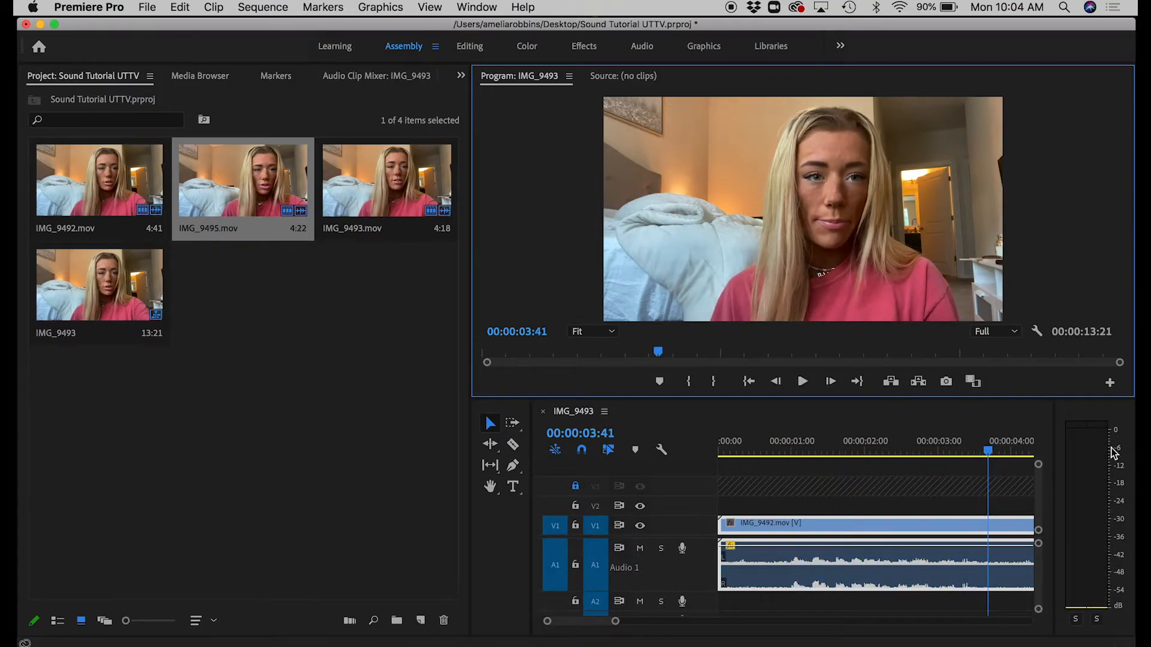
drag(868, 545, 868, 549)
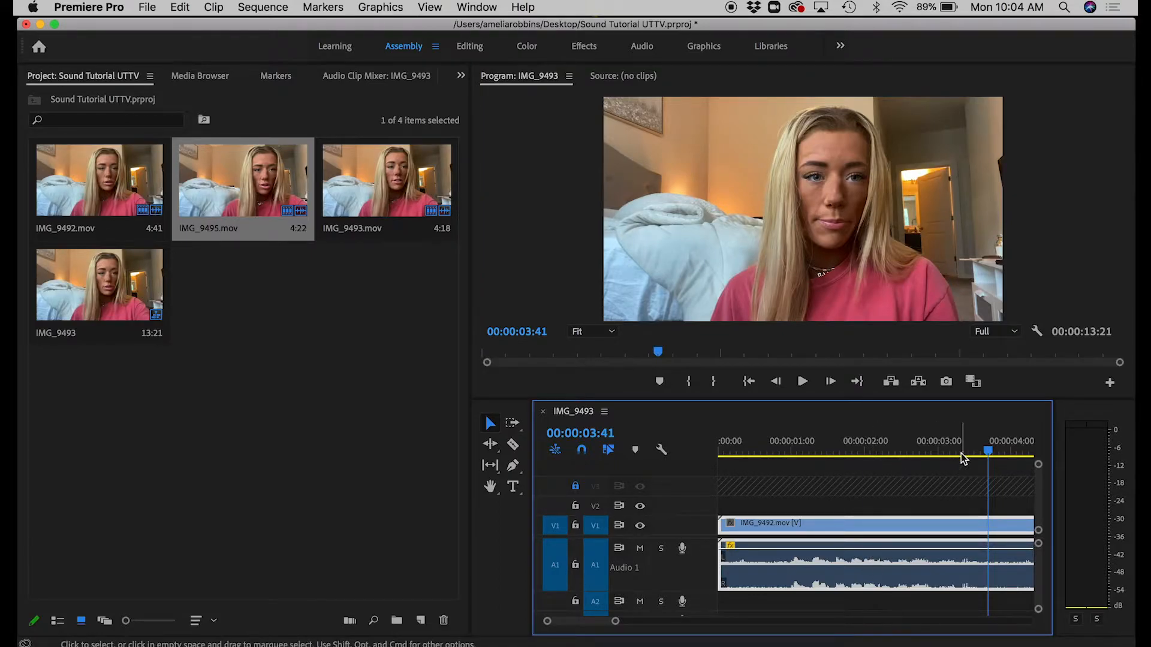
Play the second clip, IMG_9493.mov, from its beginning and check its loudness on the audio meters
scroll(918, 519, right, 5)
scroll(918, 523, right, 2)
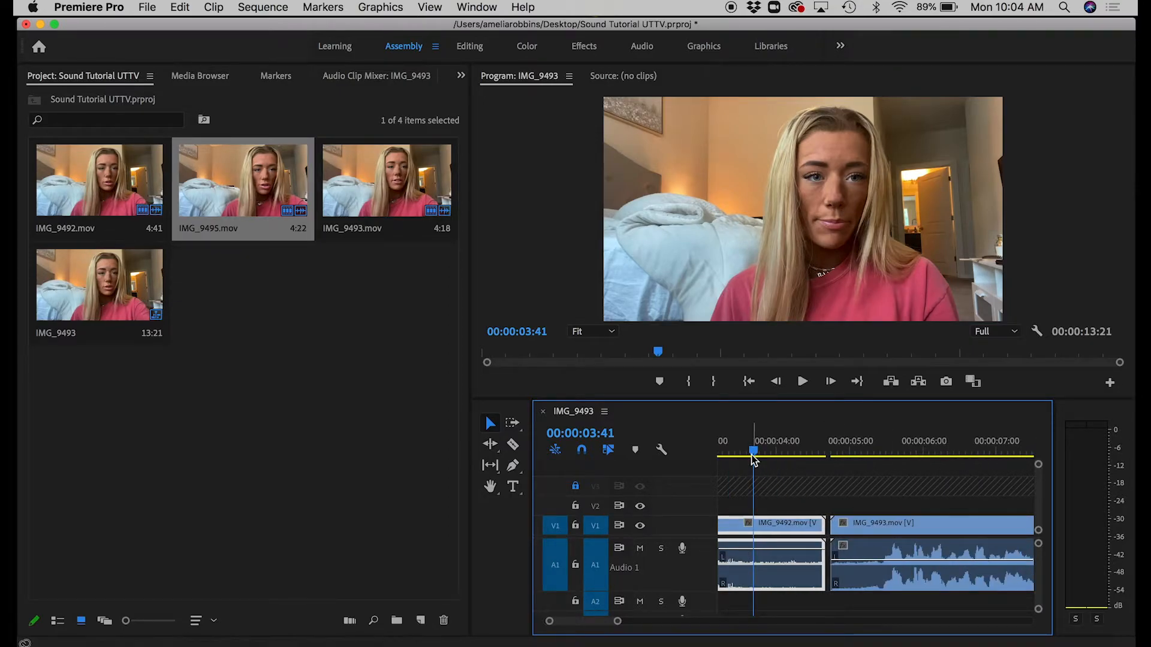
drag(754, 459, 844, 460)
click(803, 381)
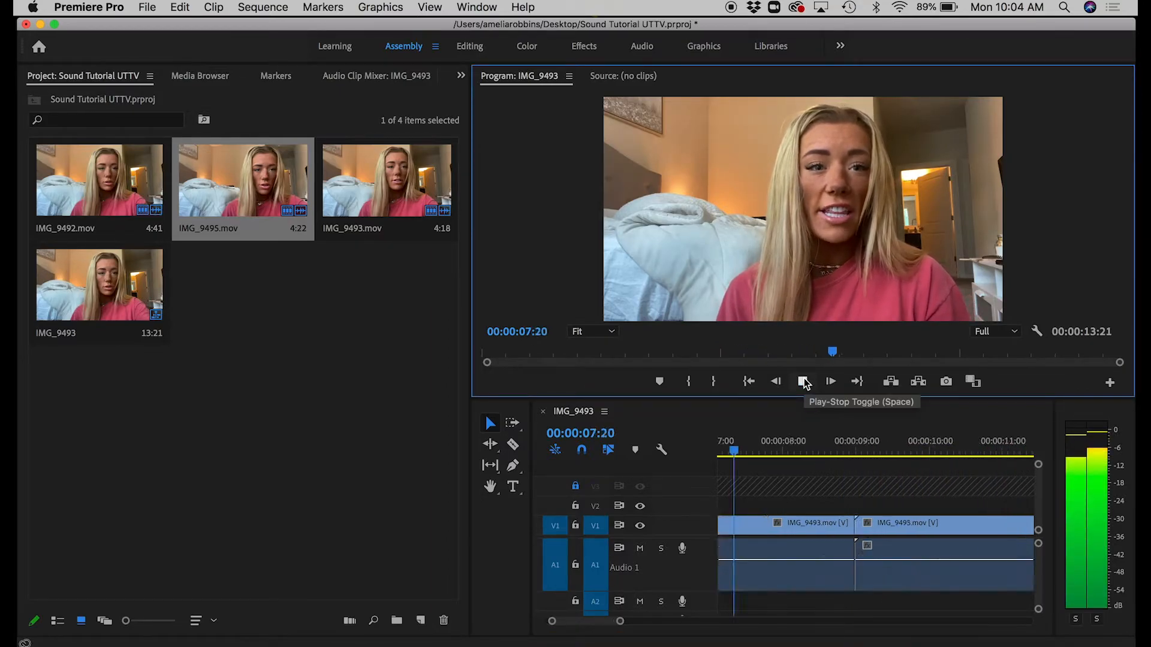
click(804, 381)
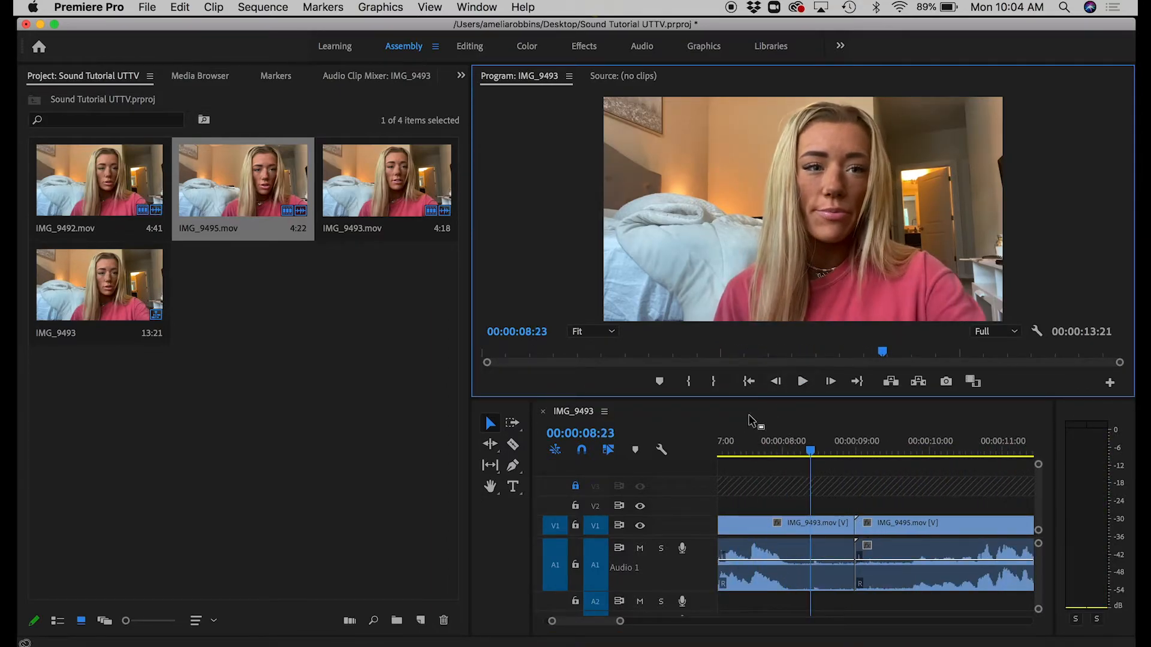
drag(811, 451, 791, 463)
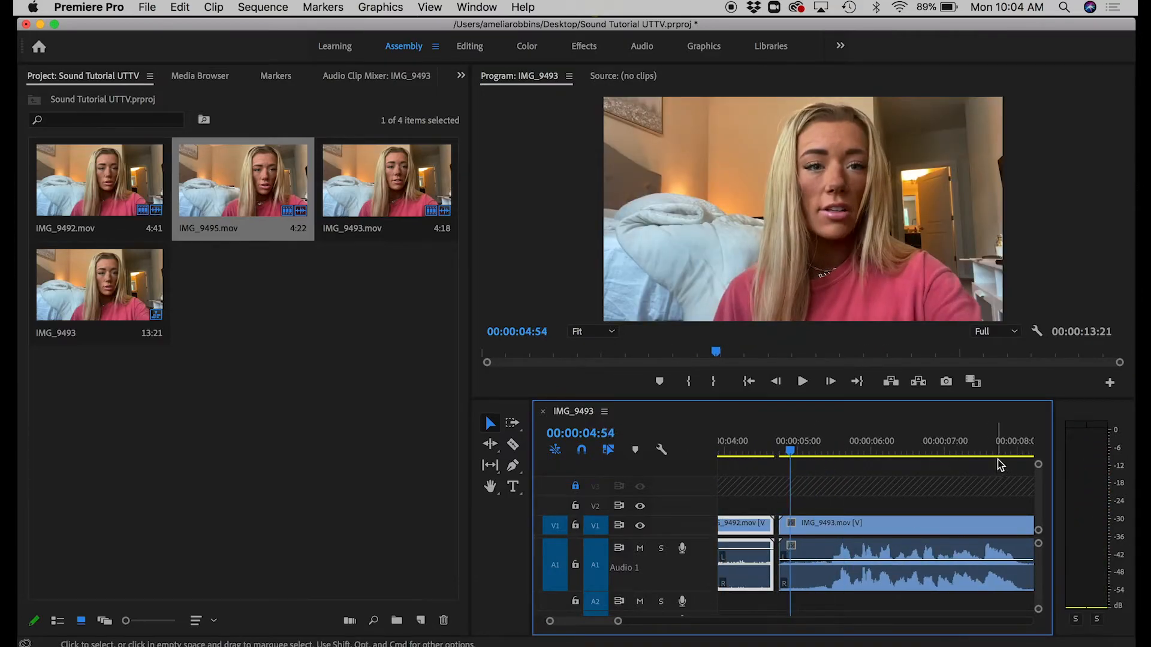
click(806, 383)
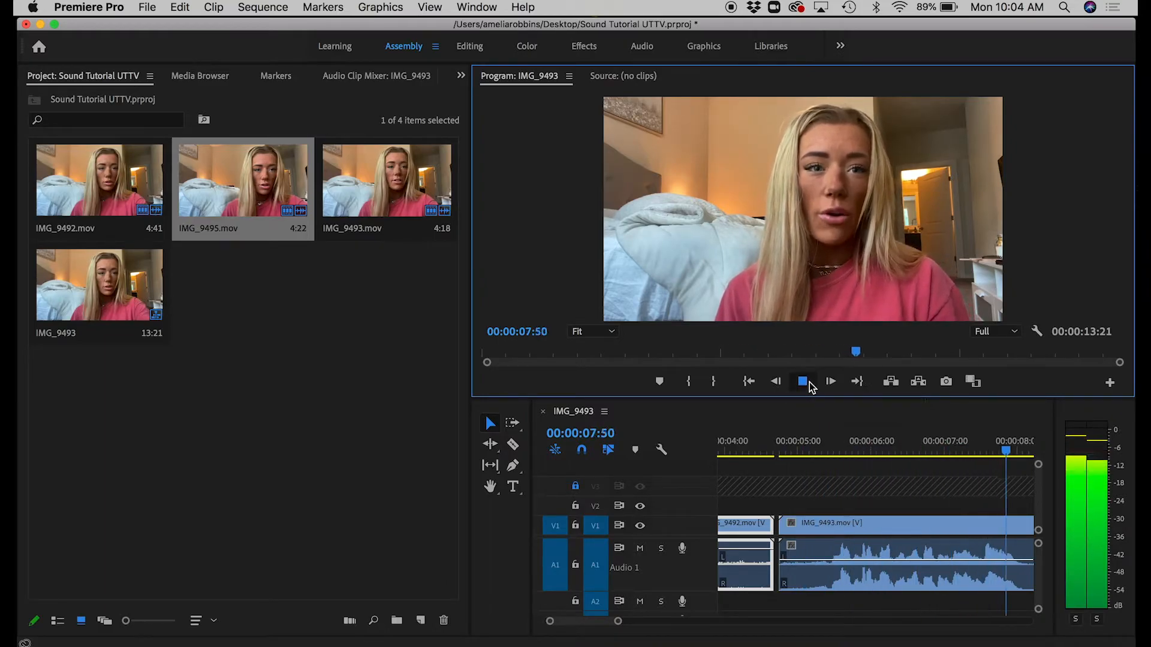
click(808, 384)
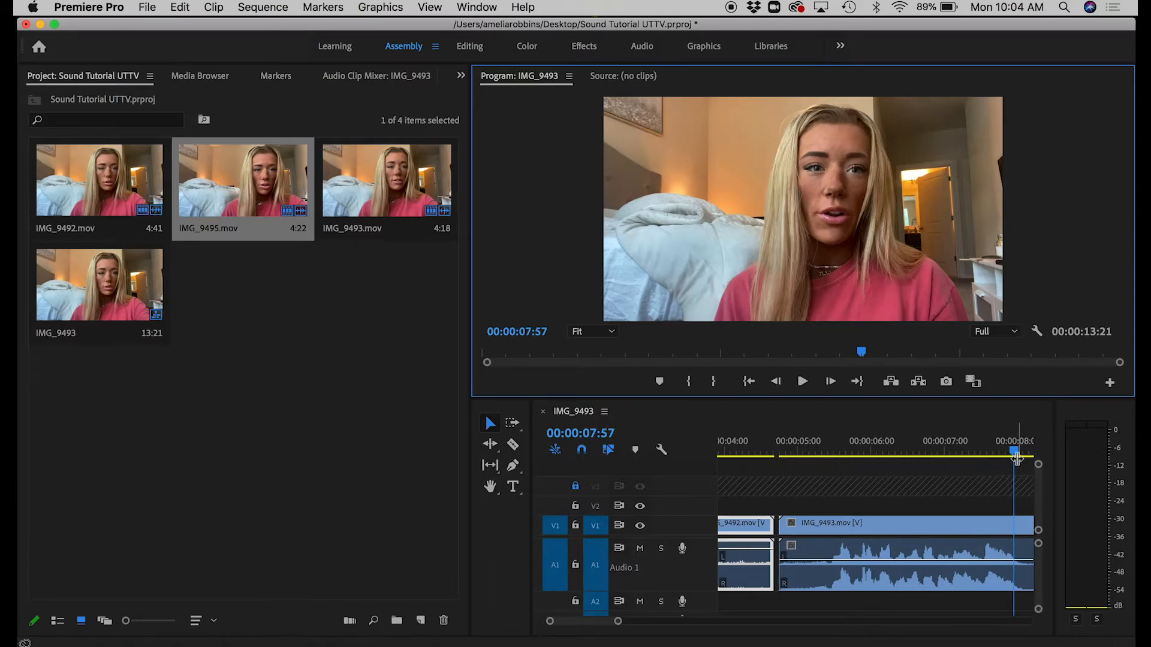
Lower the volume level of the IMG_9493.mov clip slightly on Audio 1 and play it back from about 5 seconds
drag(1013, 455, 814, 456)
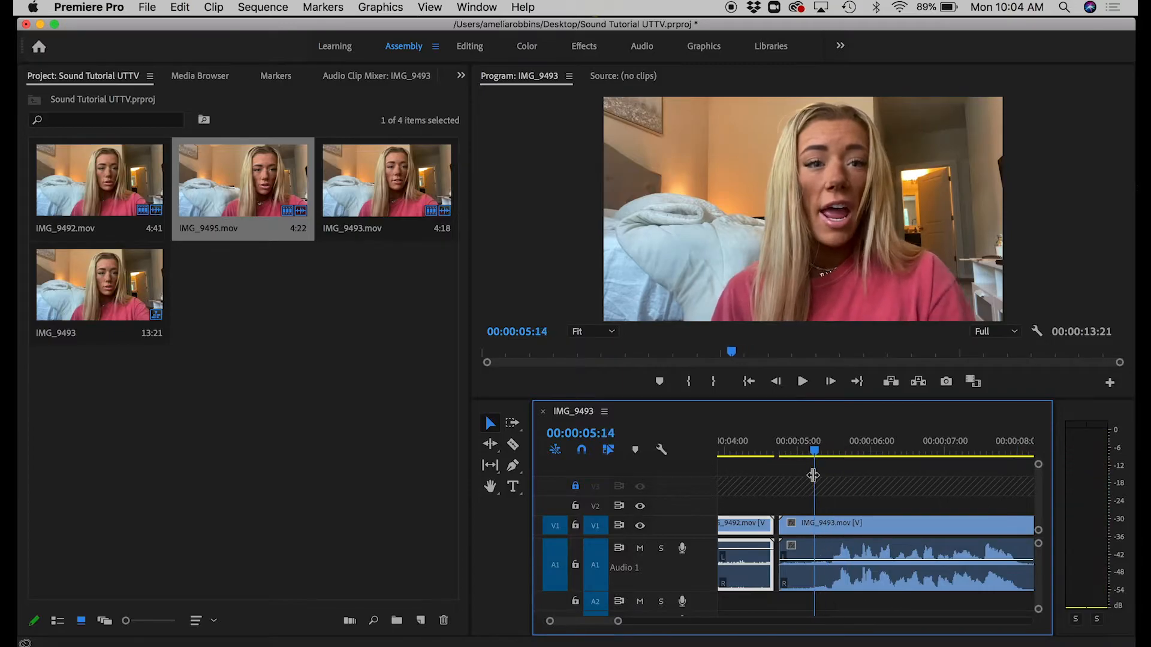
click(890, 559)
drag(890, 559, 890, 565)
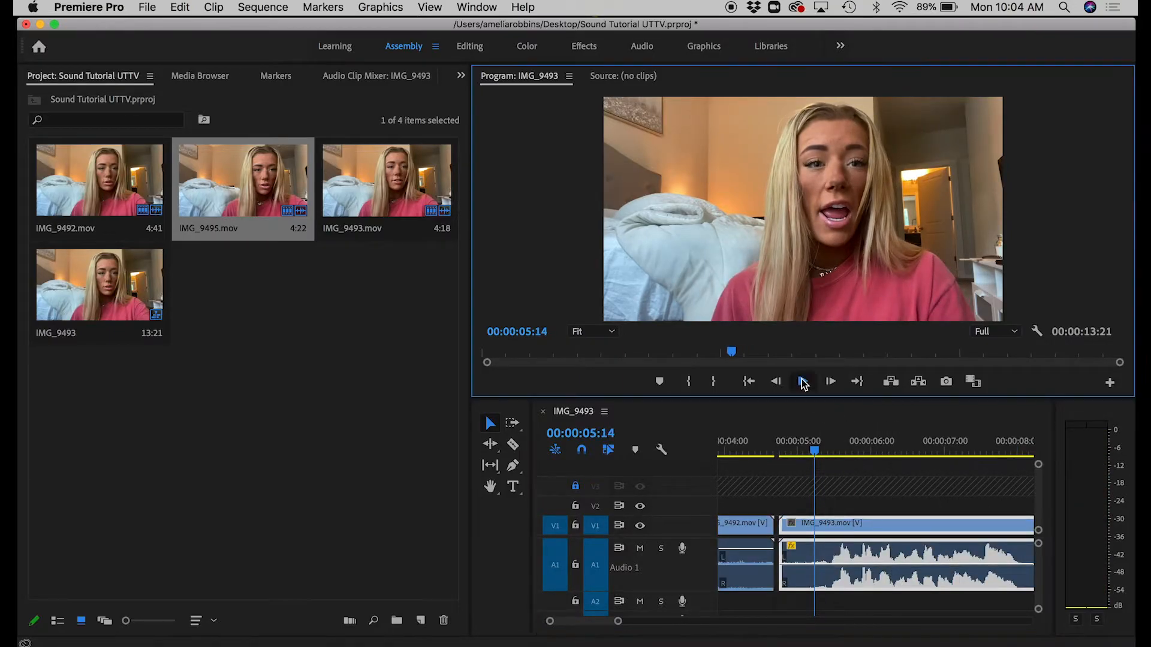
click(803, 382)
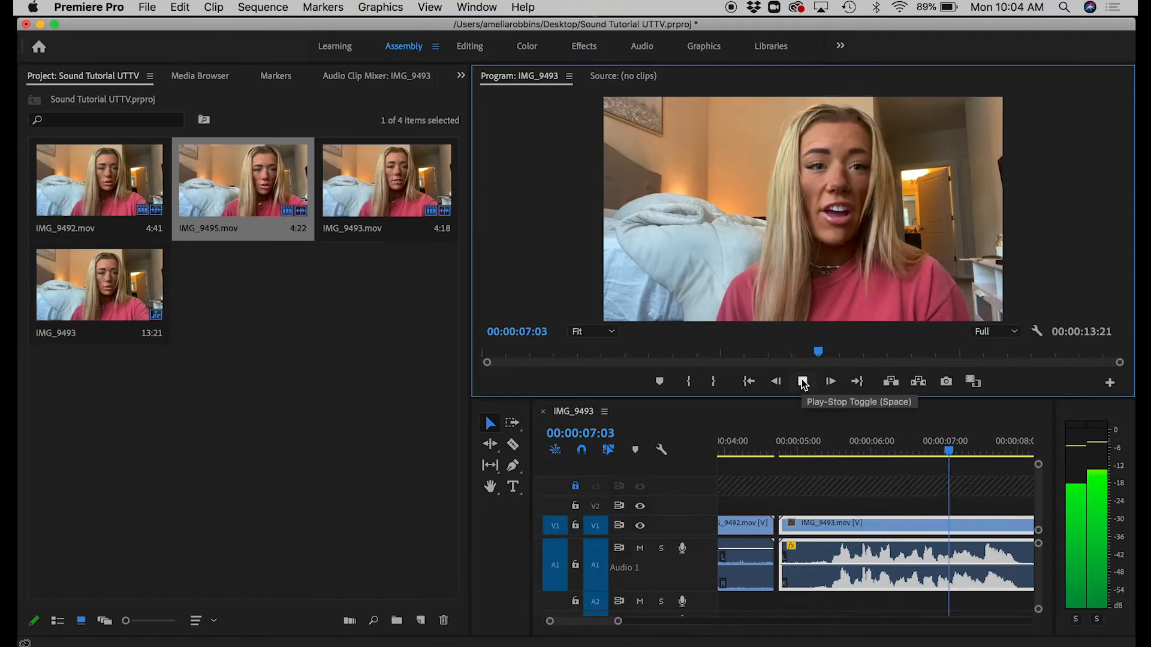
click(803, 382)
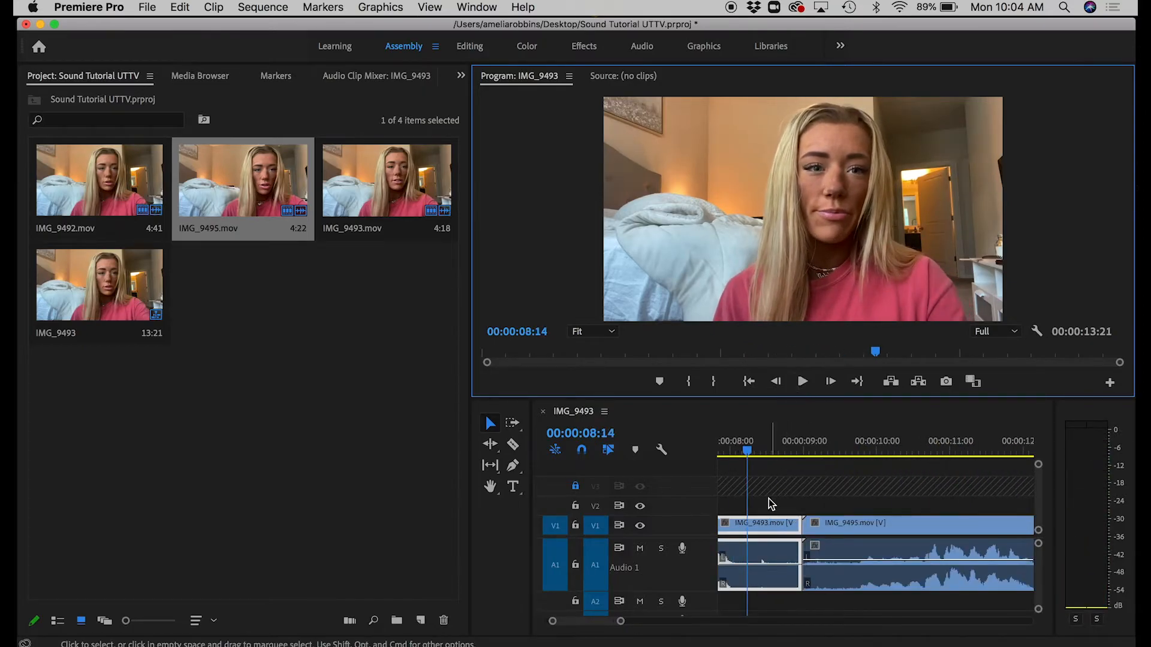
Reduce the audio gain of the IMG_9493.mov clip with a negative Adjust Gain value and play the clip back from about 7 seconds
mouse_move(746, 452)
mouse_down()
mouse_move(667, 456)
mouse_move(773, 459)
mouse_move(745, 470)
mouse_up()
right_click(789, 558)
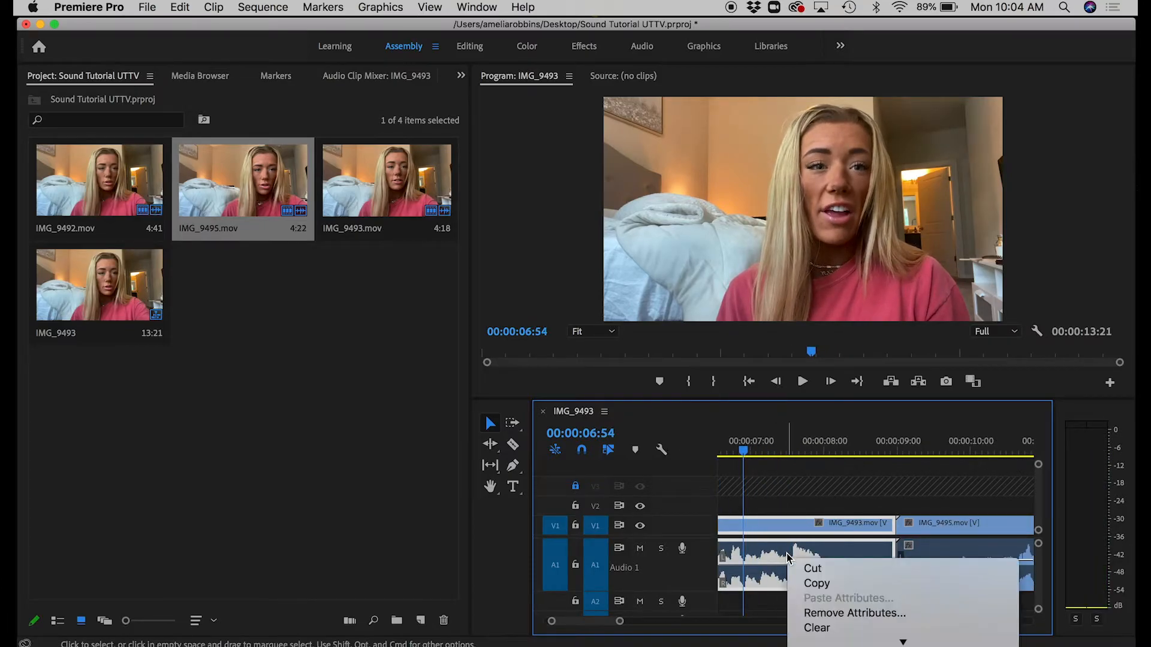
scroll(839, 548, down, 3)
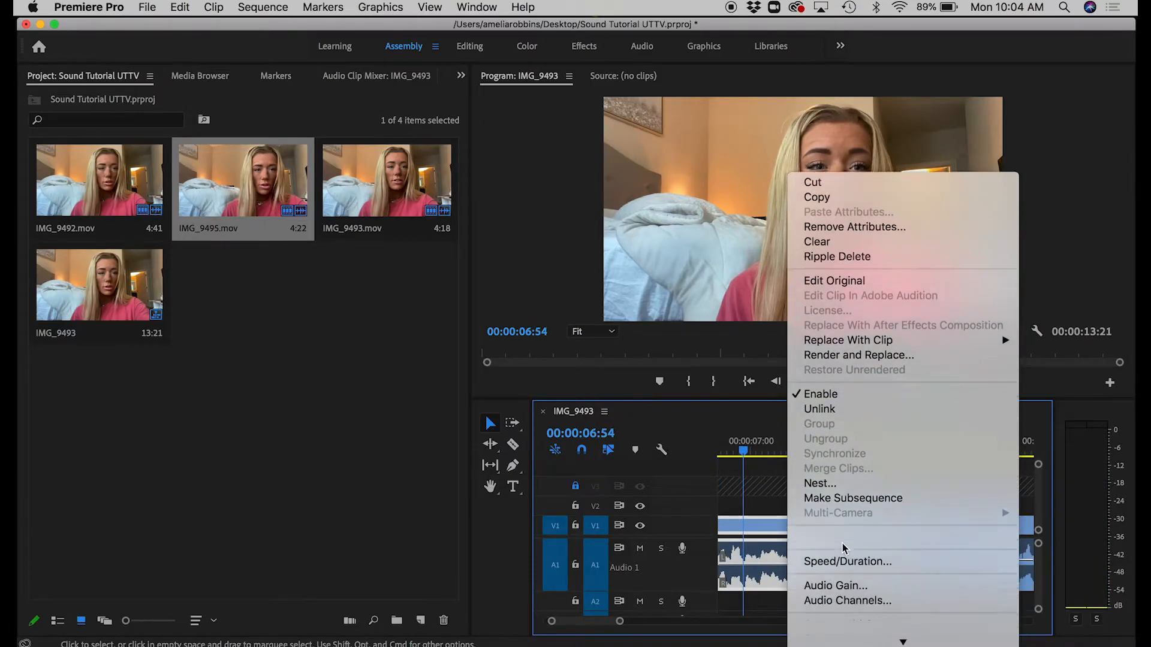
click(853, 526)
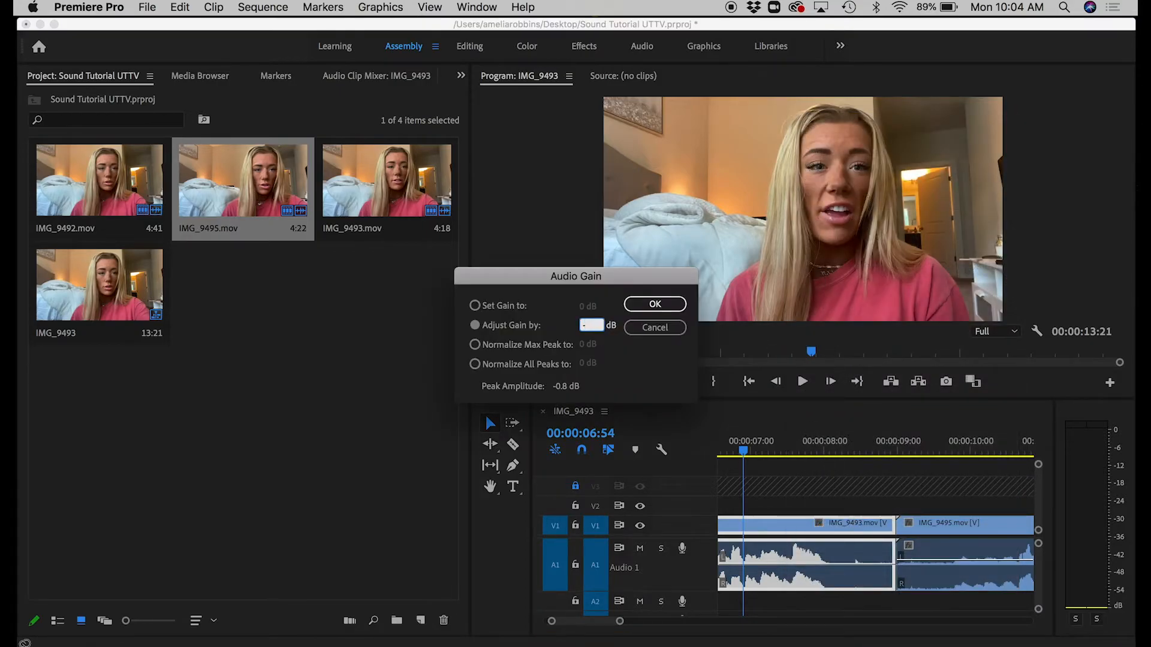
click(654, 305)
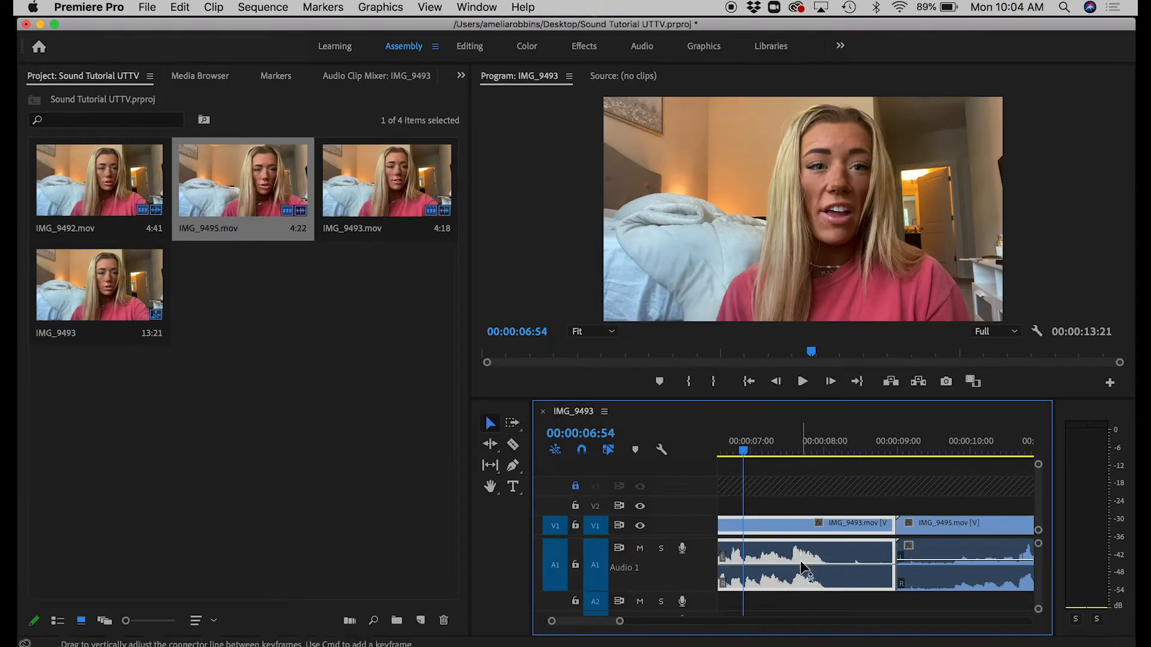
click(803, 384)
click(806, 383)
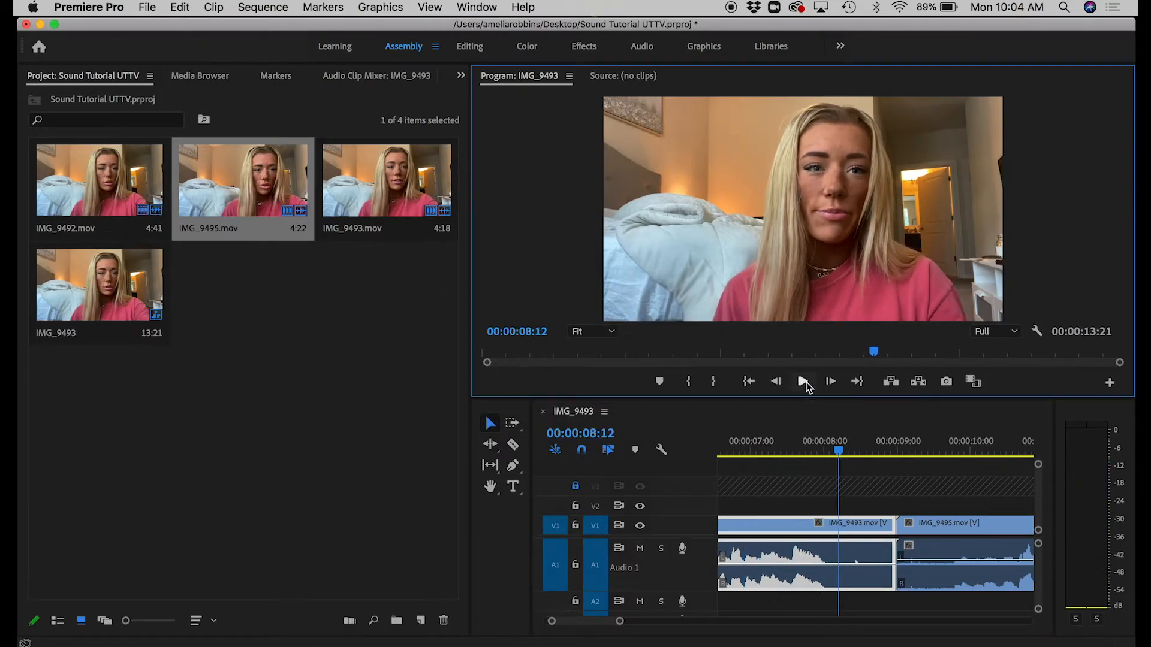
Play the third clip, IMG_9495.mov, from near its beginning and check its loudness on the audio meters
click(840, 450)
drag(842, 450, 915, 458)
scroll(894, 567, right, 5)
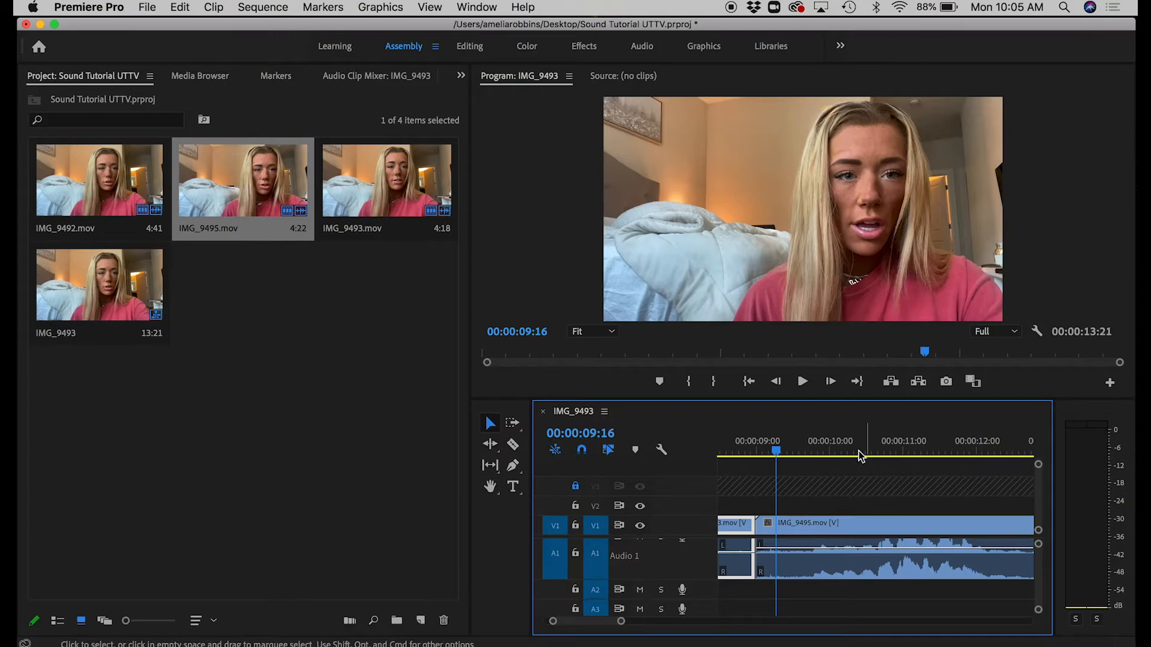
click(803, 381)
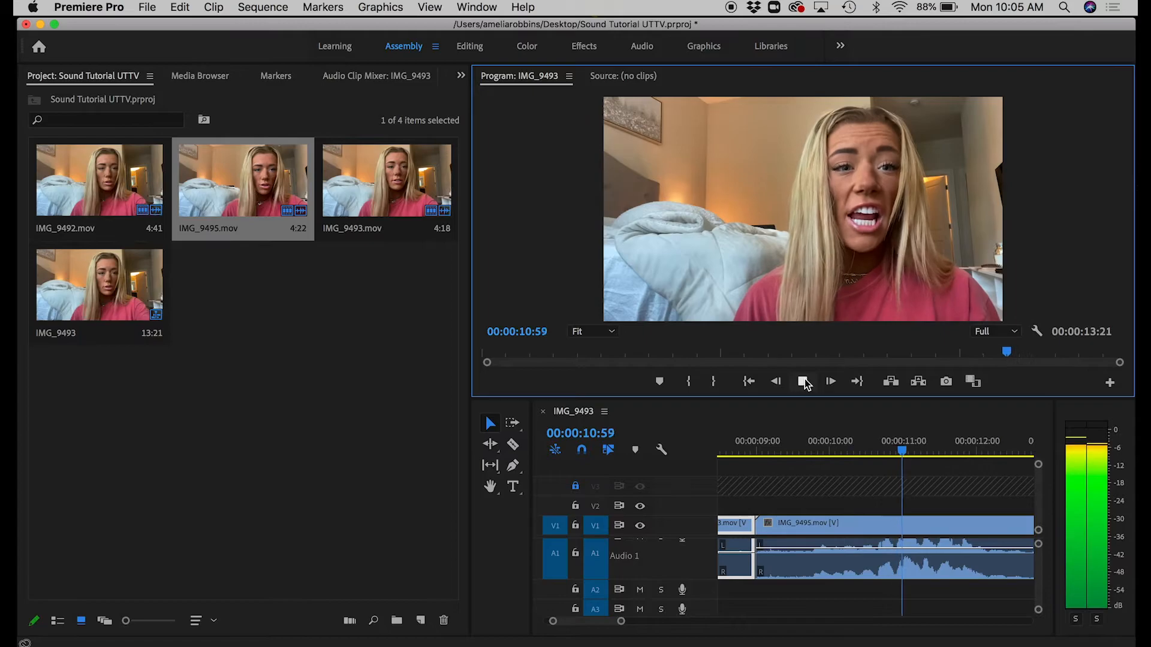
click(803, 381)
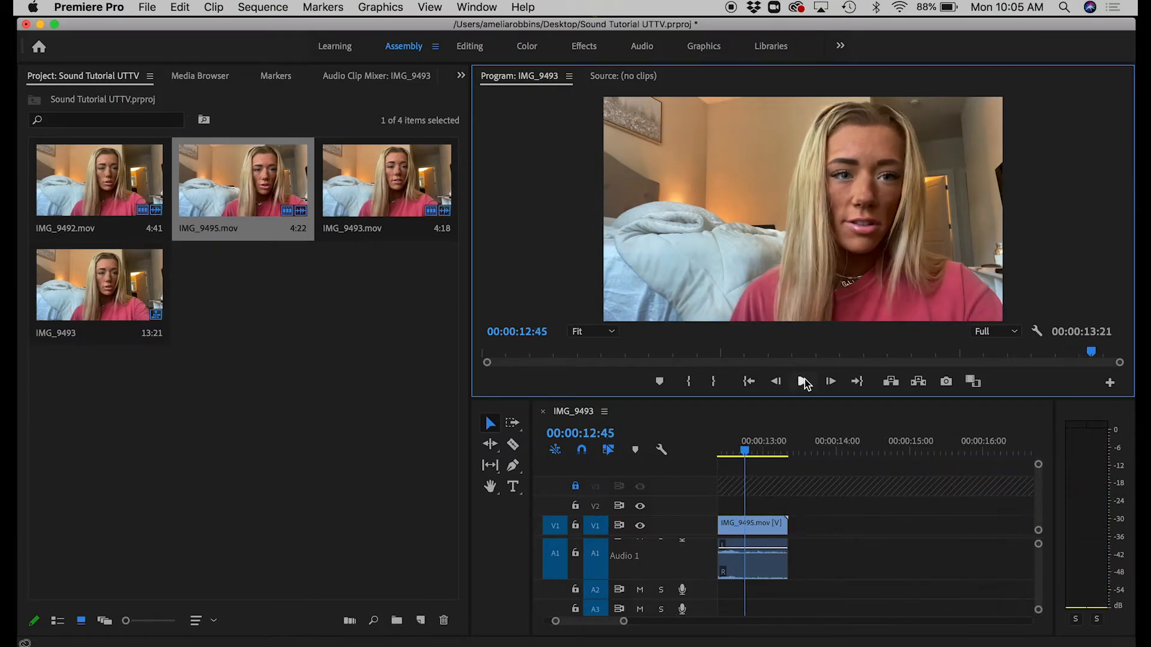
With the Pen tool, add volume keyframes to the IMG_9495.mov audio near its start, before and after the loud passage, and near its end
drag(745, 444, 771, 458)
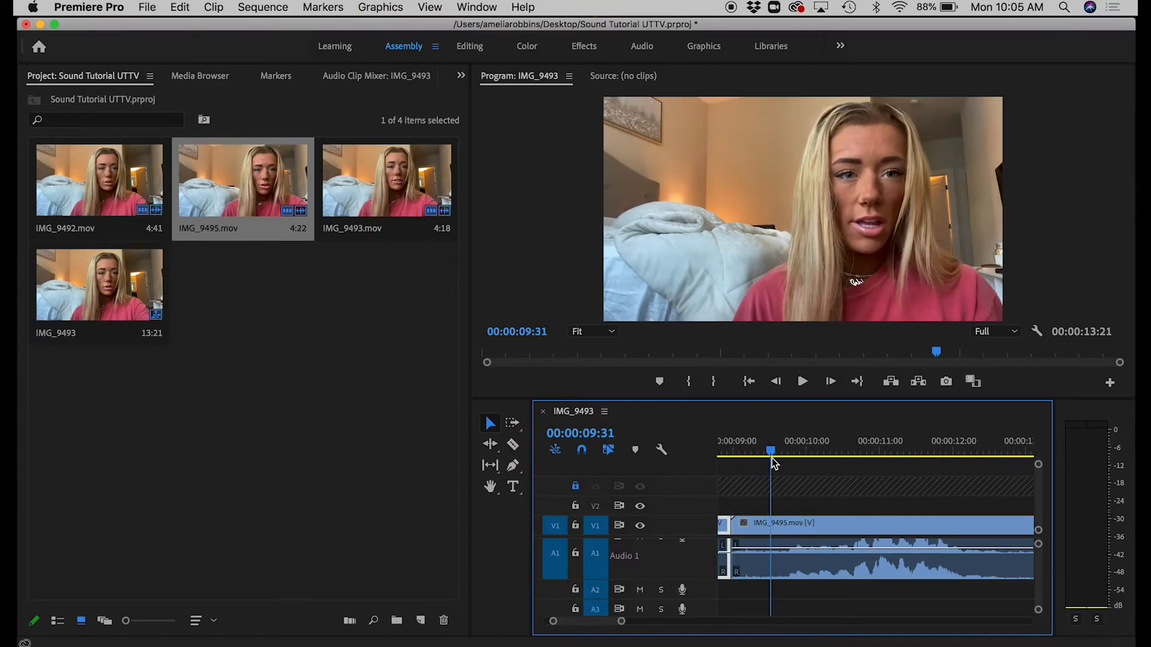
click(514, 468)
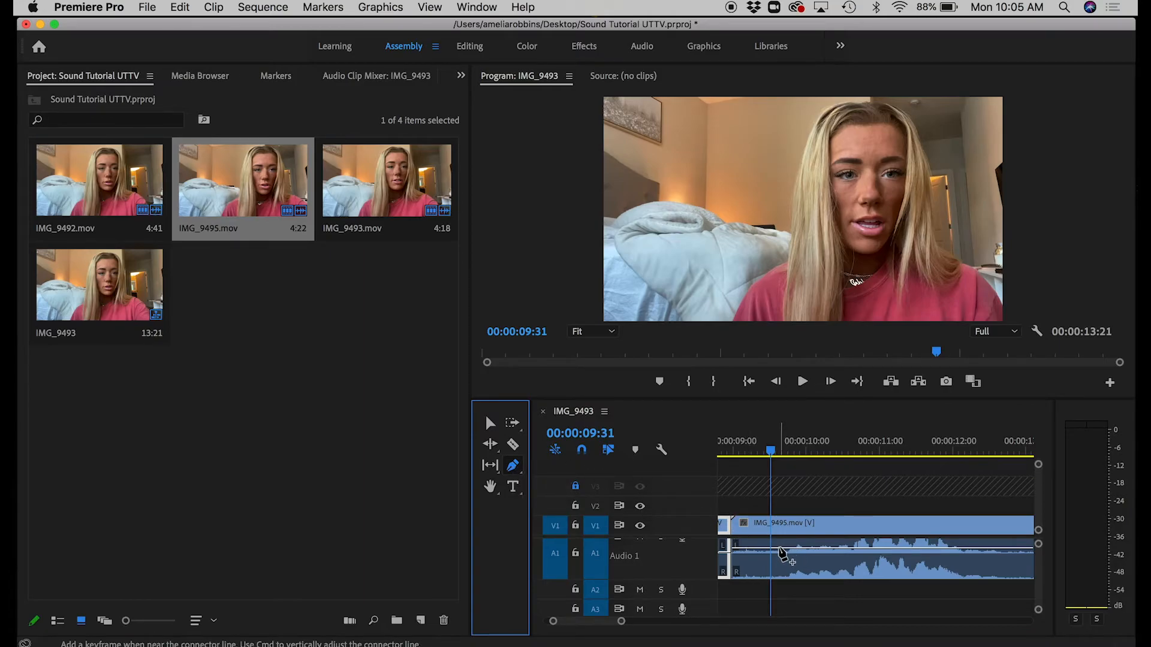
click(745, 548)
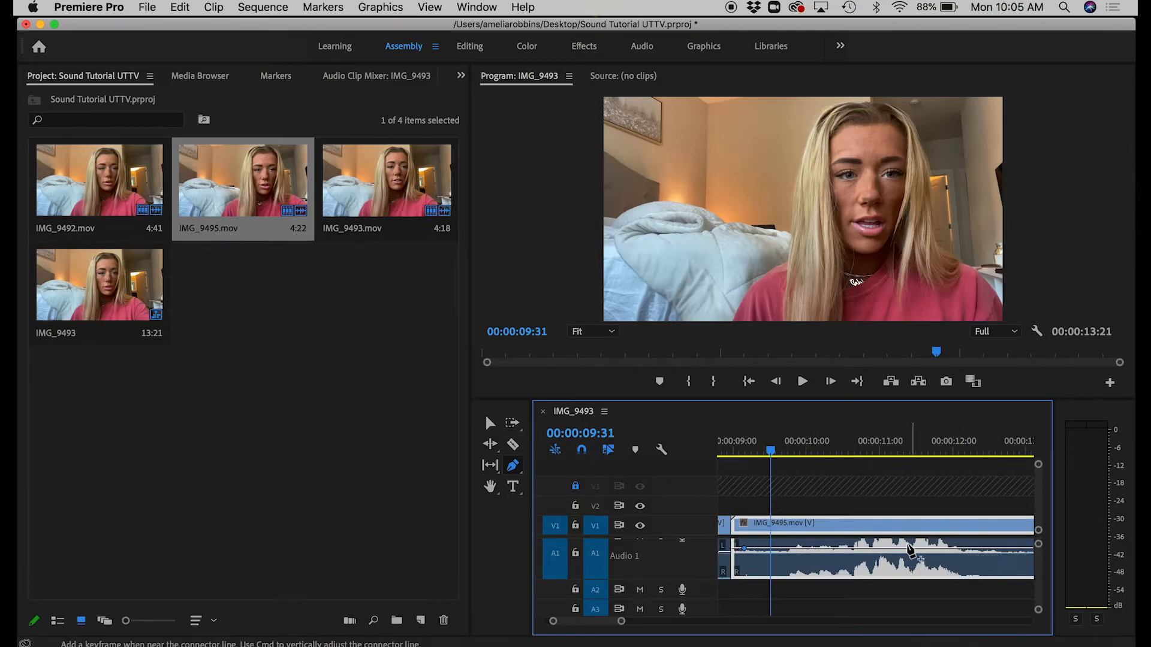
click(854, 549)
scroll(977, 556, right, 3)
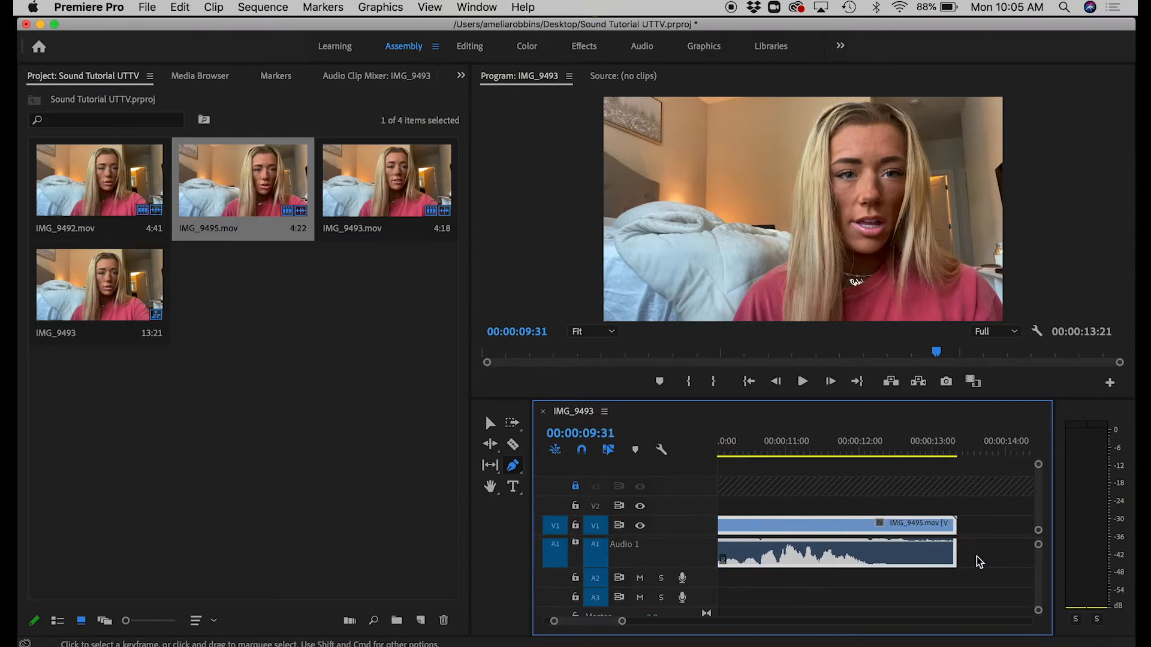
scroll(976, 556, left, 2)
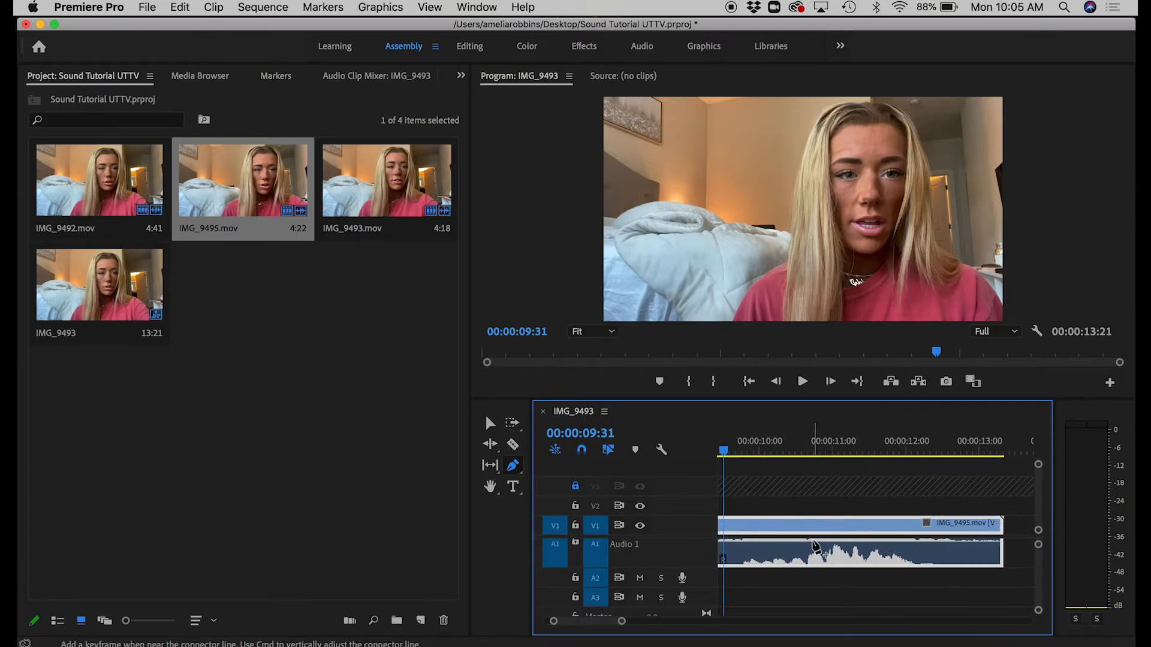
scroll(904, 563, left, 1)
scroll(903, 563, up, 1)
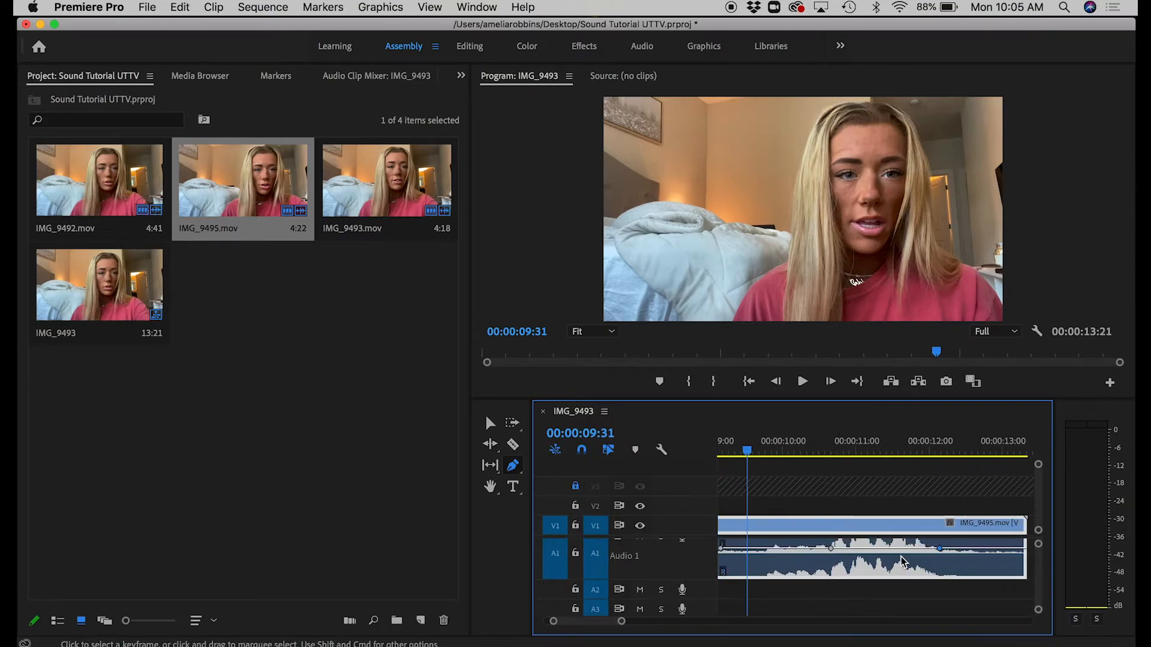
click(1010, 549)
Raise the volume between the first two keyframes of IMG_9495.mov with the Selection tool and play the clip from its start
drag(746, 450, 770, 467)
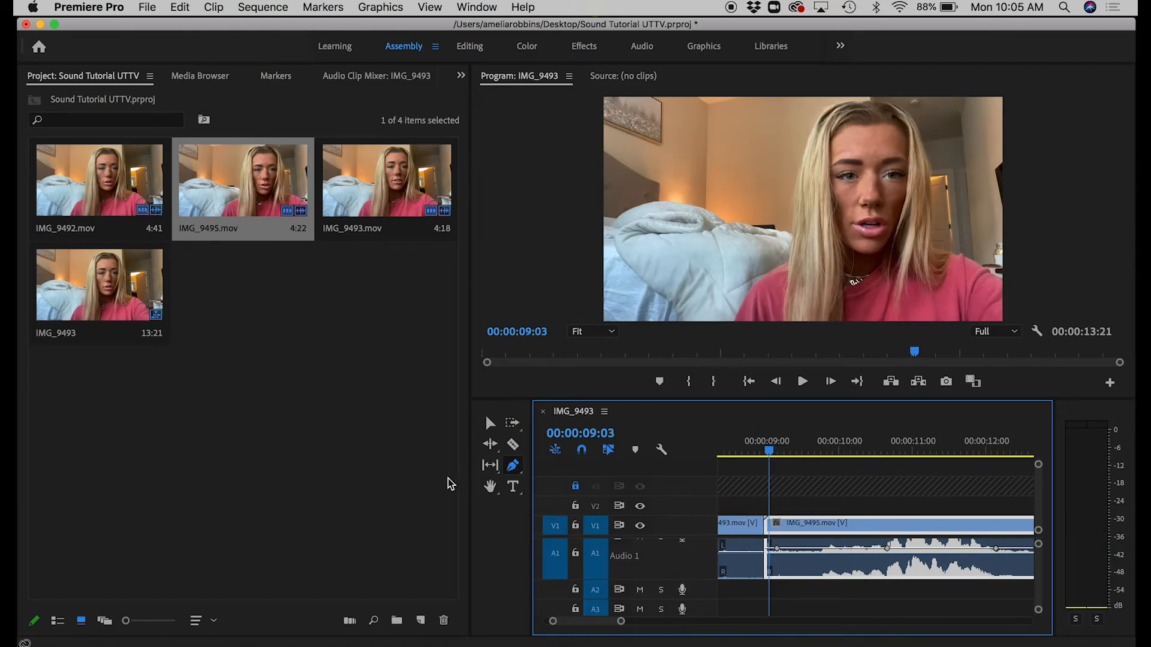
click(490, 422)
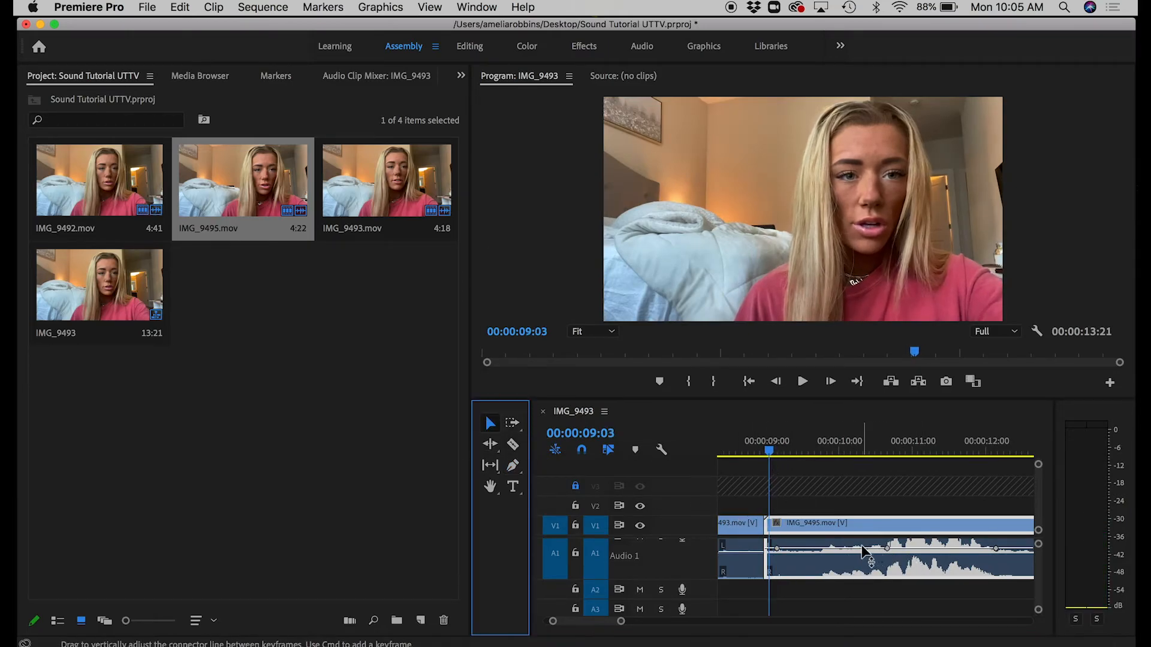
drag(861, 546, 861, 540)
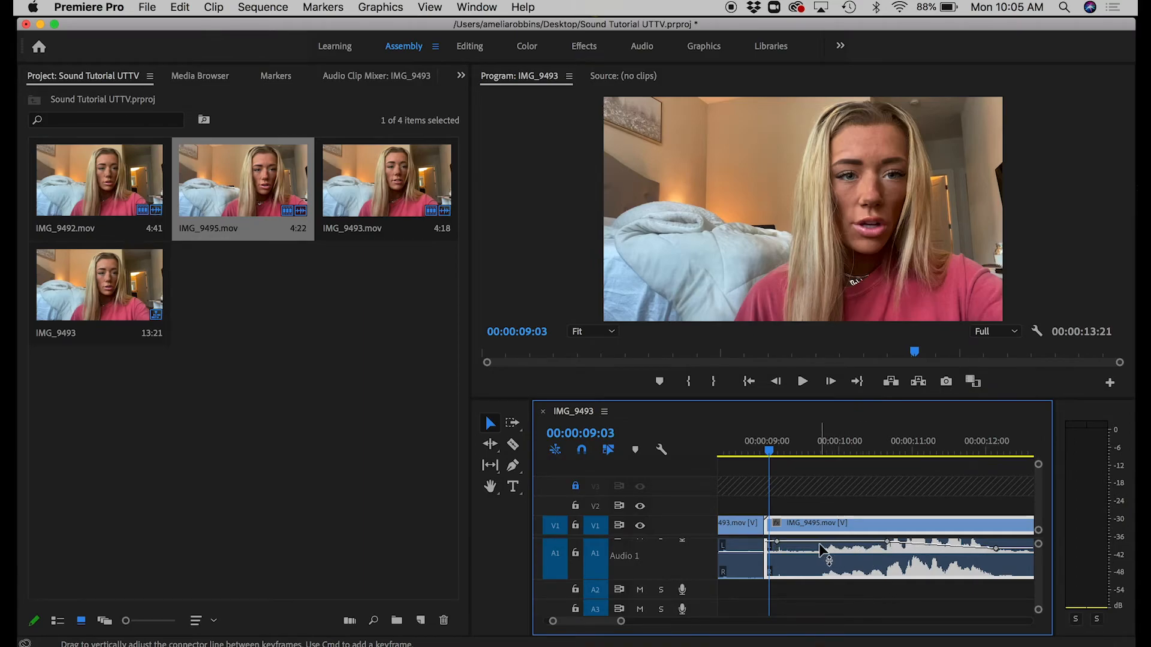
click(802, 381)
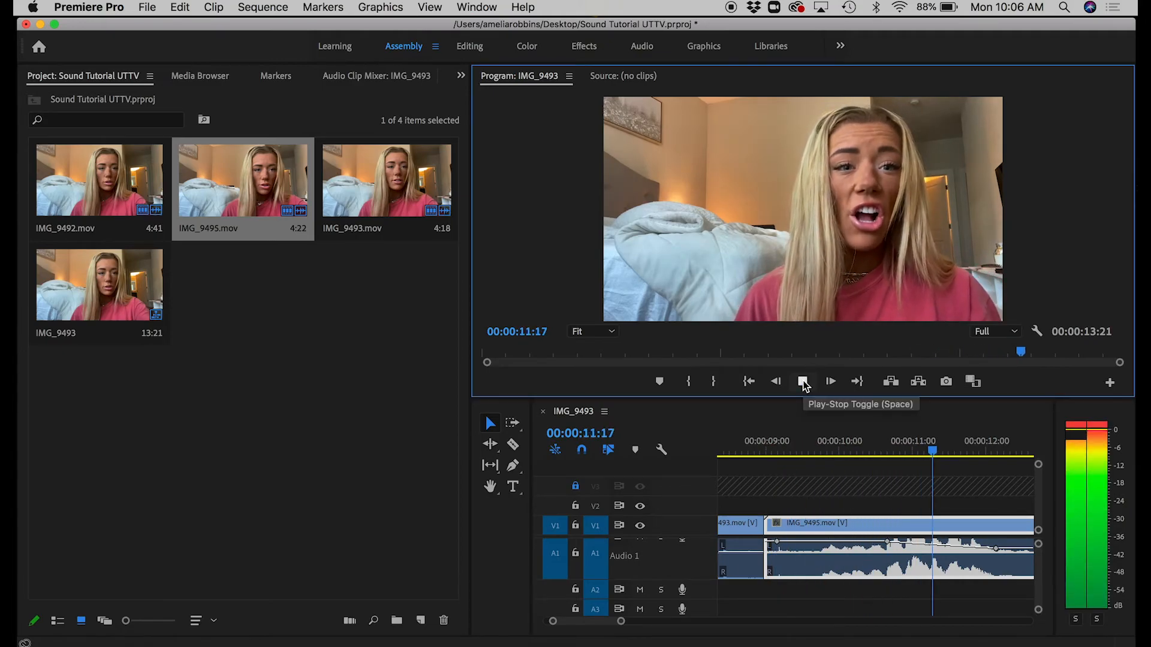
click(802, 381)
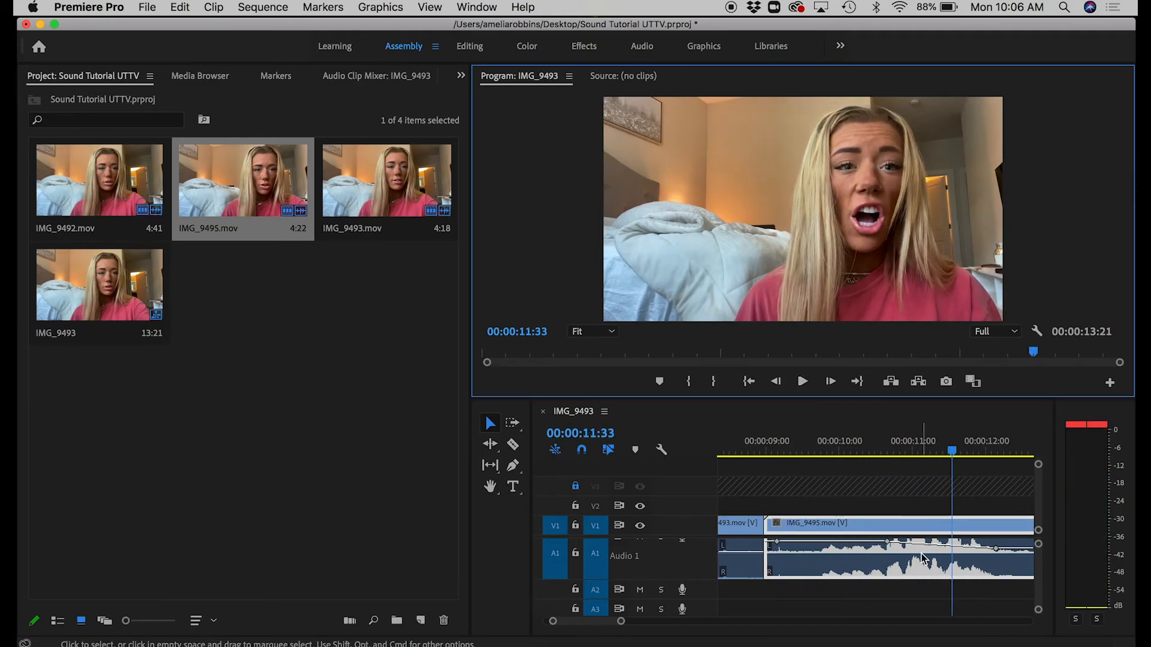
Lower the volume of the loud passage between the middle keyframes of IMG_9495.mov by 2.5 dB and check it on the meters
drag(924, 543, 924, 545)
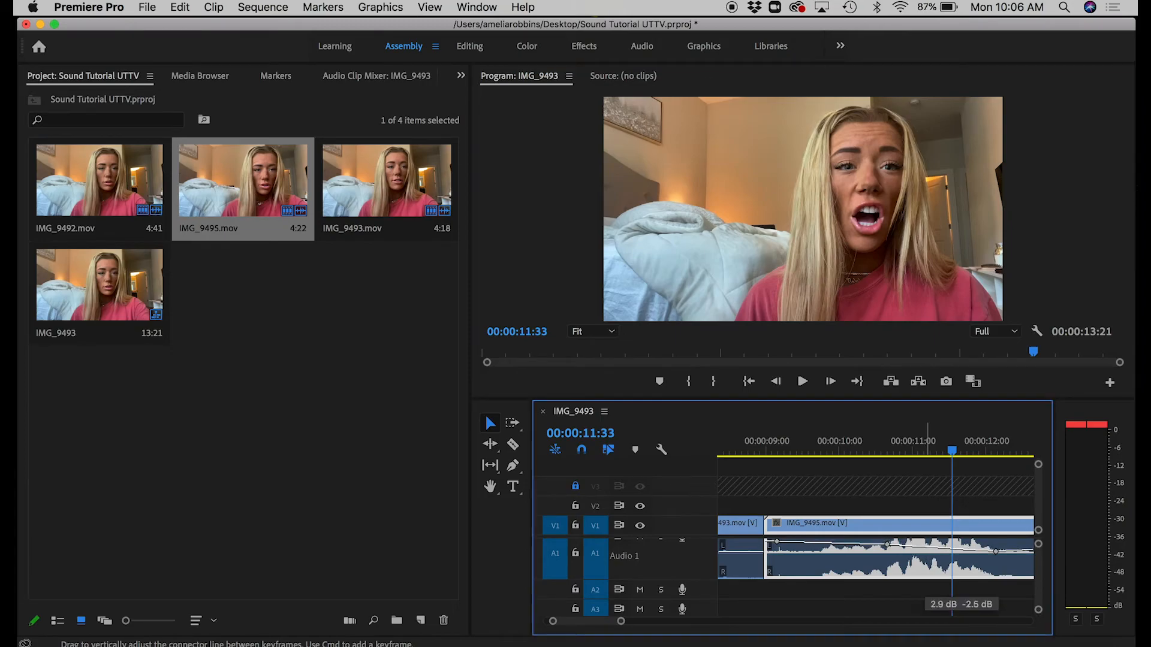
drag(955, 453, 775, 470)
click(802, 381)
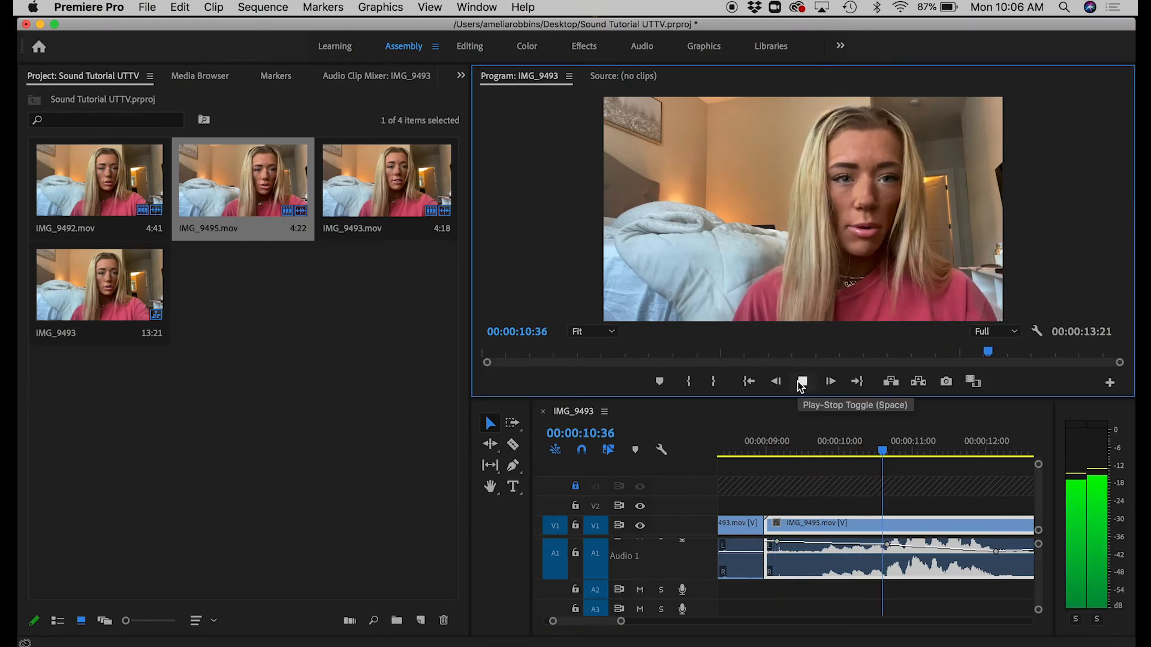
click(801, 384)
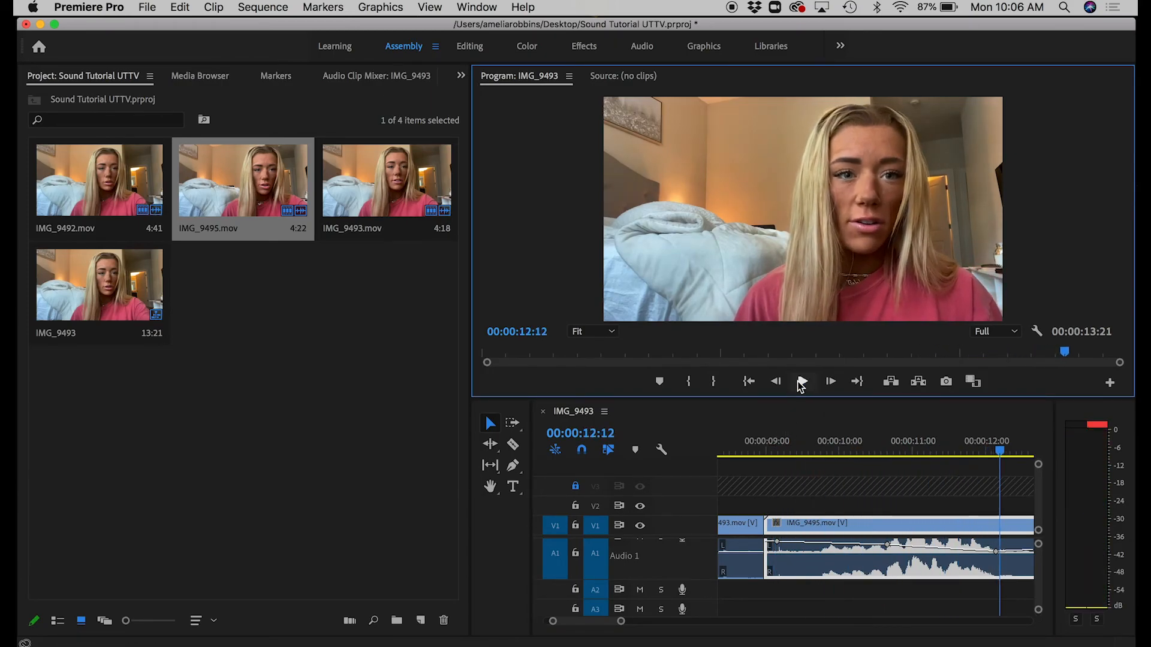
drag(995, 461, 769, 457)
click(803, 382)
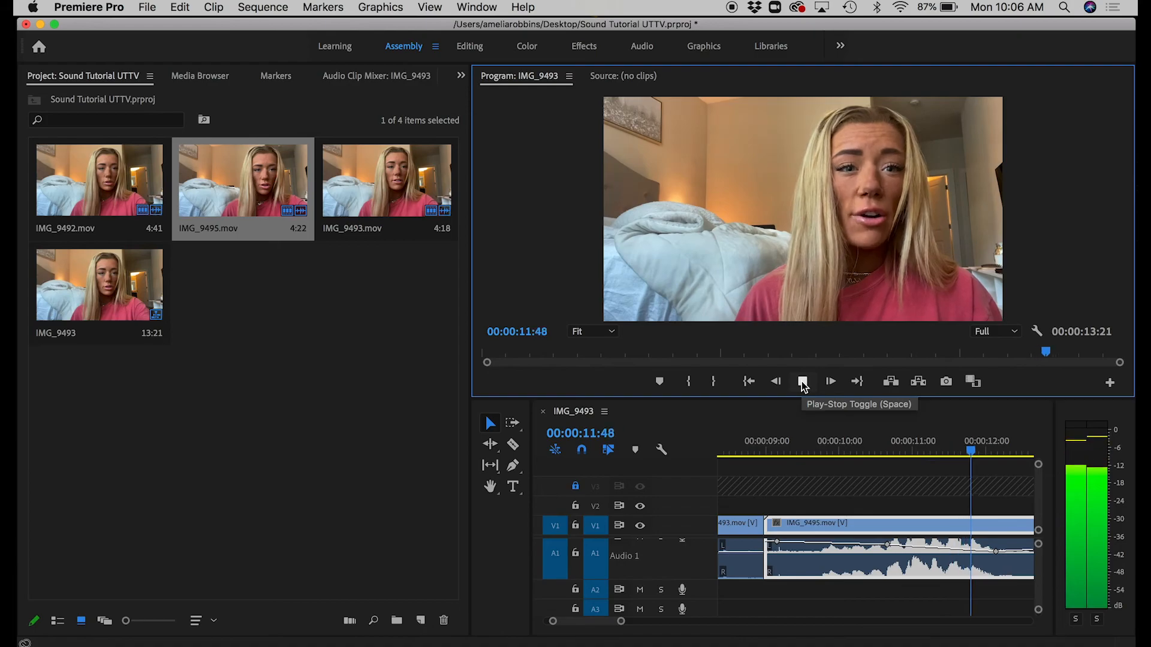
click(802, 383)
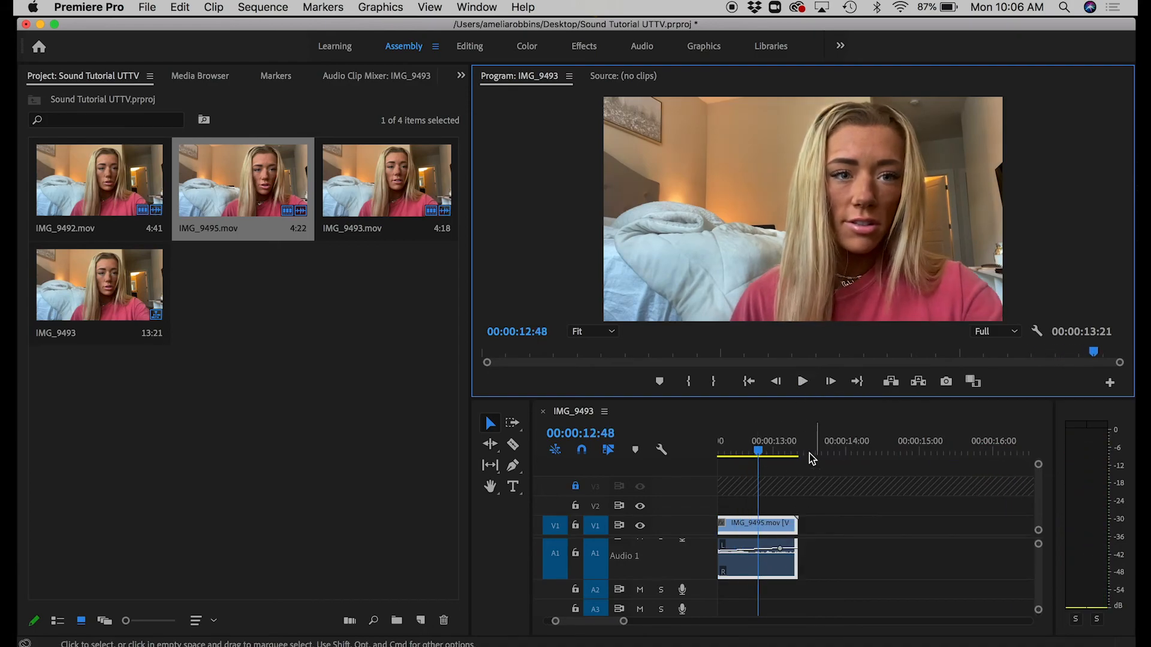
Raise the volume between the last two keyframes of IMG_9495.mov slightly and play the clip back against the audio meters
drag(757, 448, 727, 449)
drag(743, 551, 743, 545)
click(801, 383)
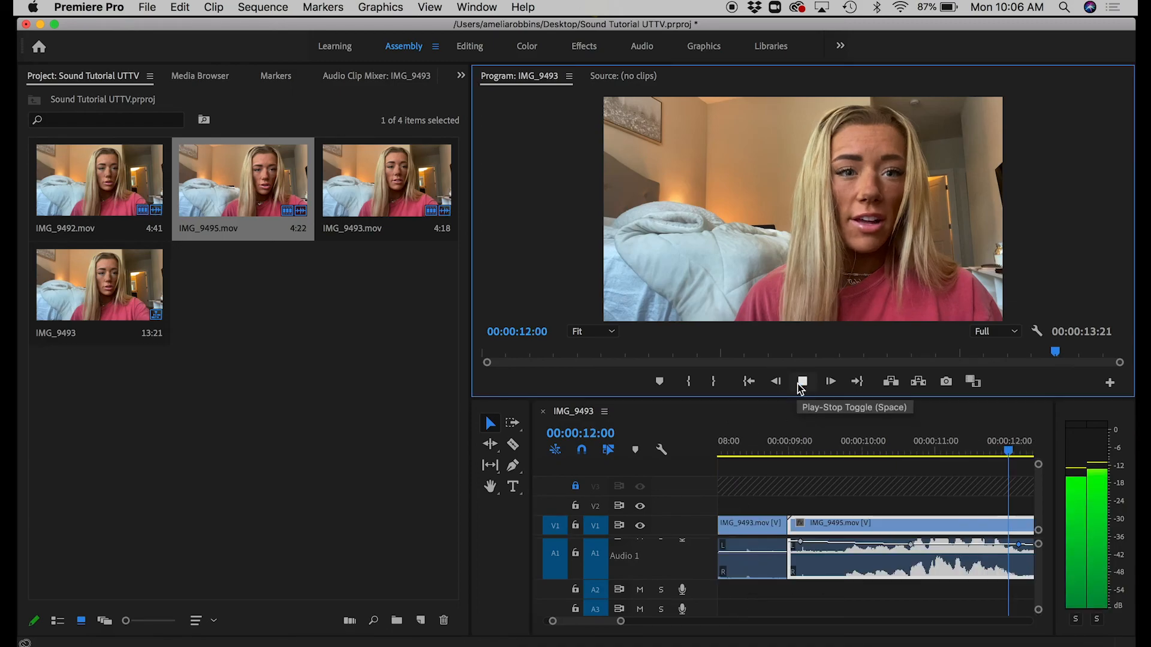
click(801, 384)
Return the playhead to the beginning of the IMG_9493 sequence
drag(782, 451, 615, 463)
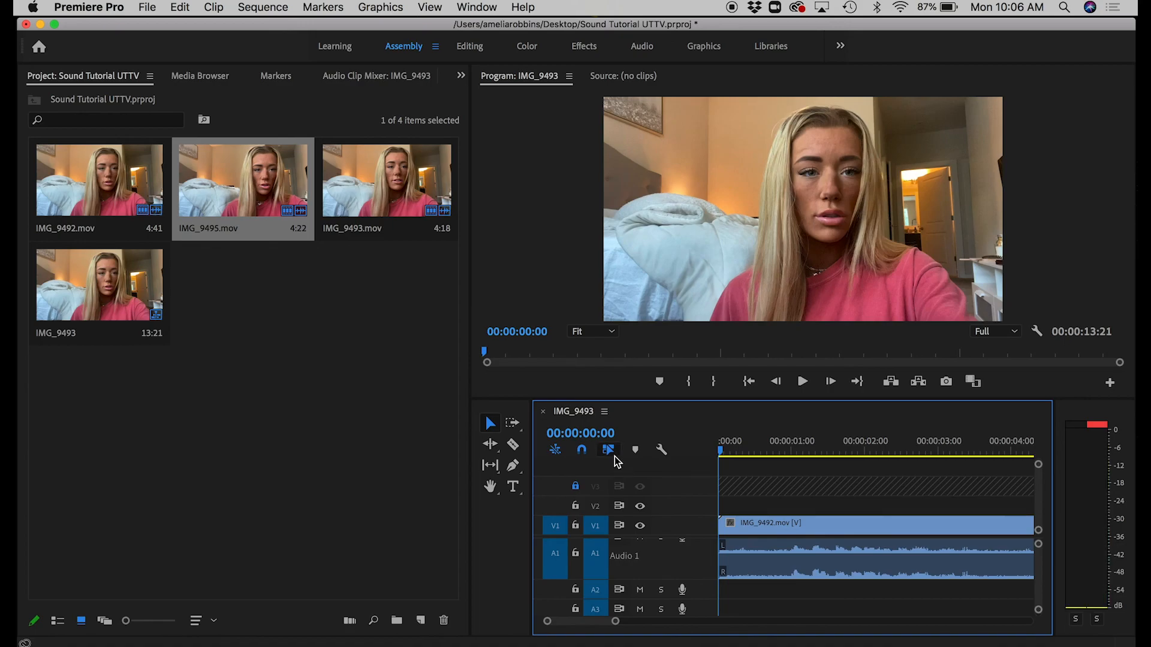